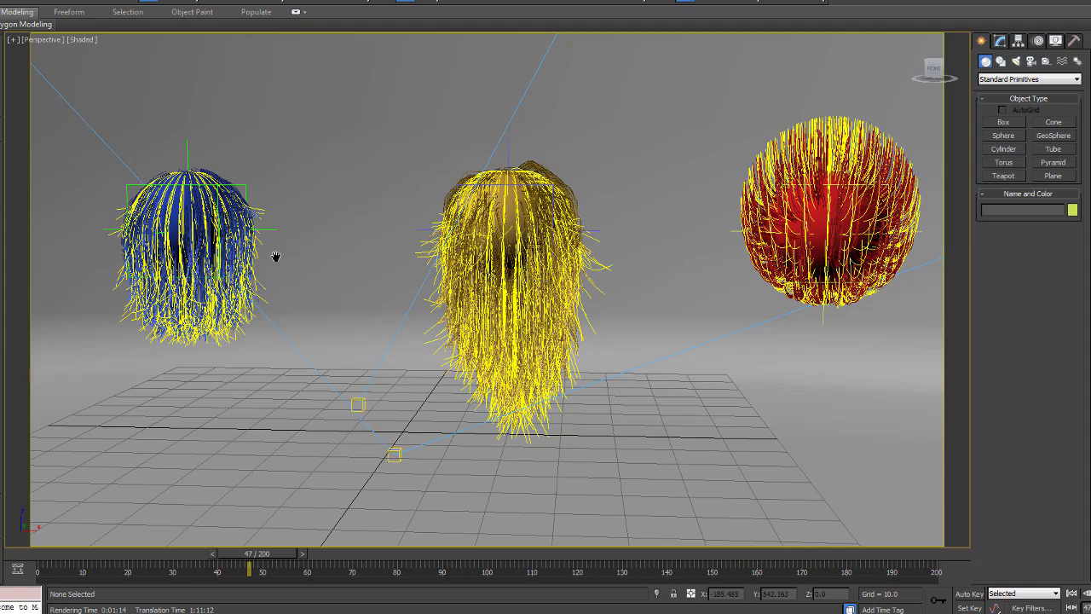
# - Select the blue-haired sphere and open its Hair and Fur (WSM) modifier for sub-object editing
pyautogui.moveTo(276, 257); pyautogui.dragTo(359, 239, button='middle')
pyautogui.scroll(2, 365, 283)
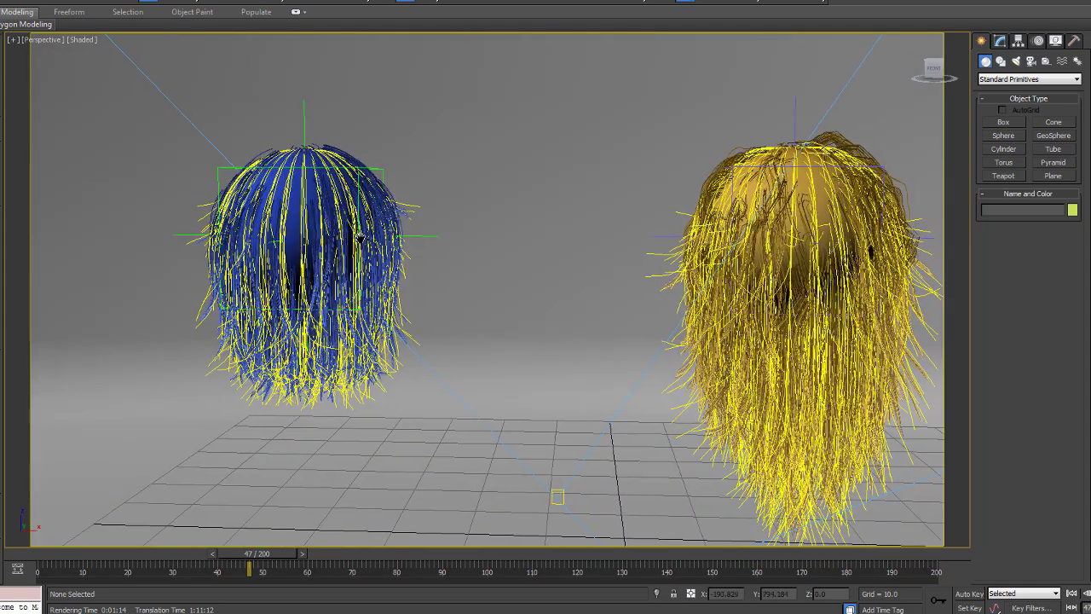
pyautogui.scroll(-2, 369, 258)
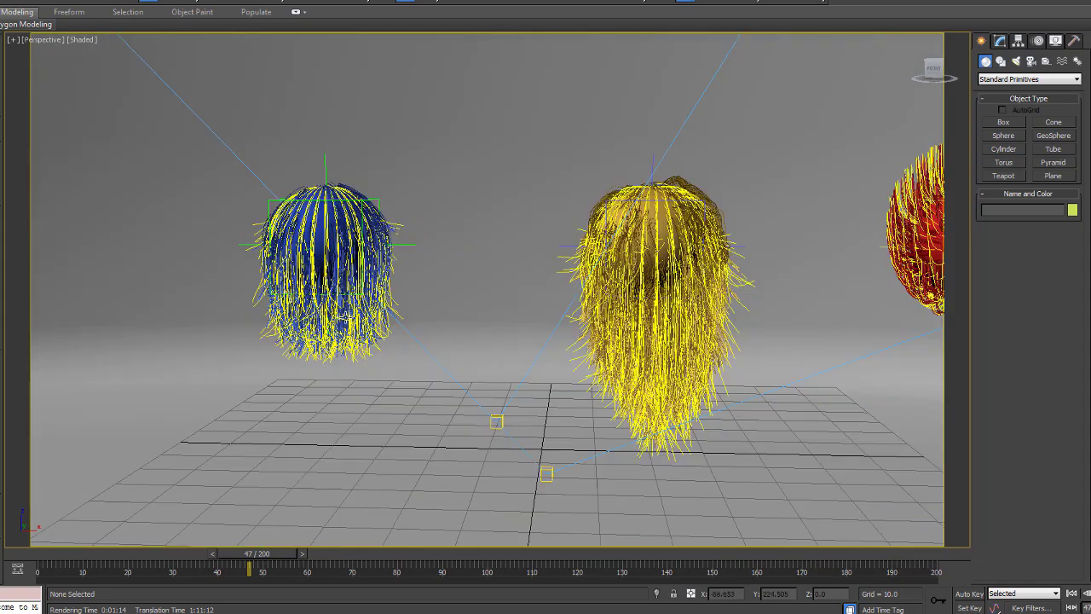
pyautogui.click(365, 338)
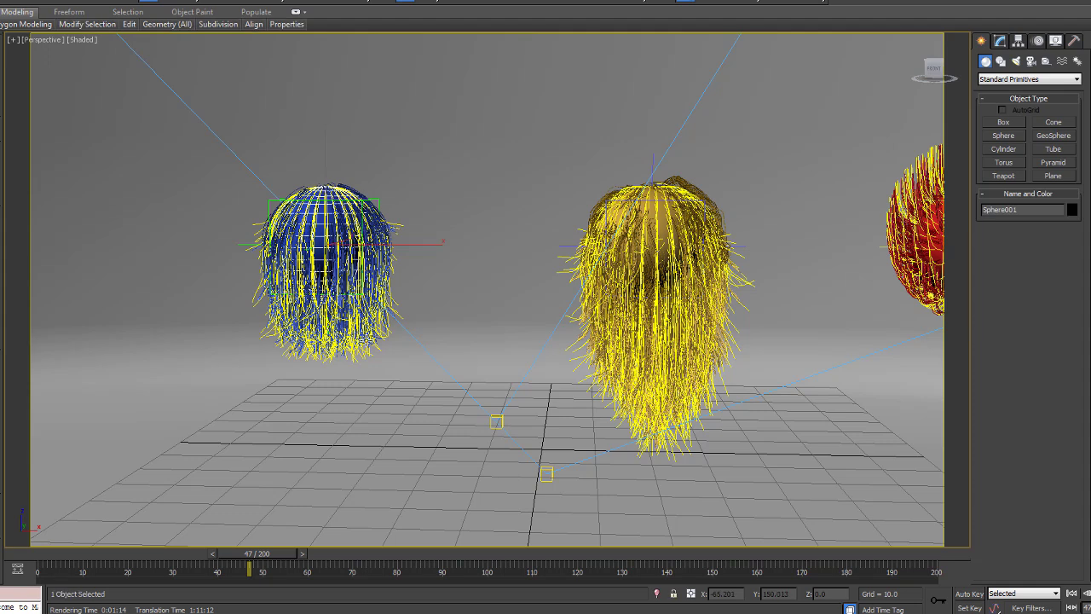
pyautogui.click(1000, 41)
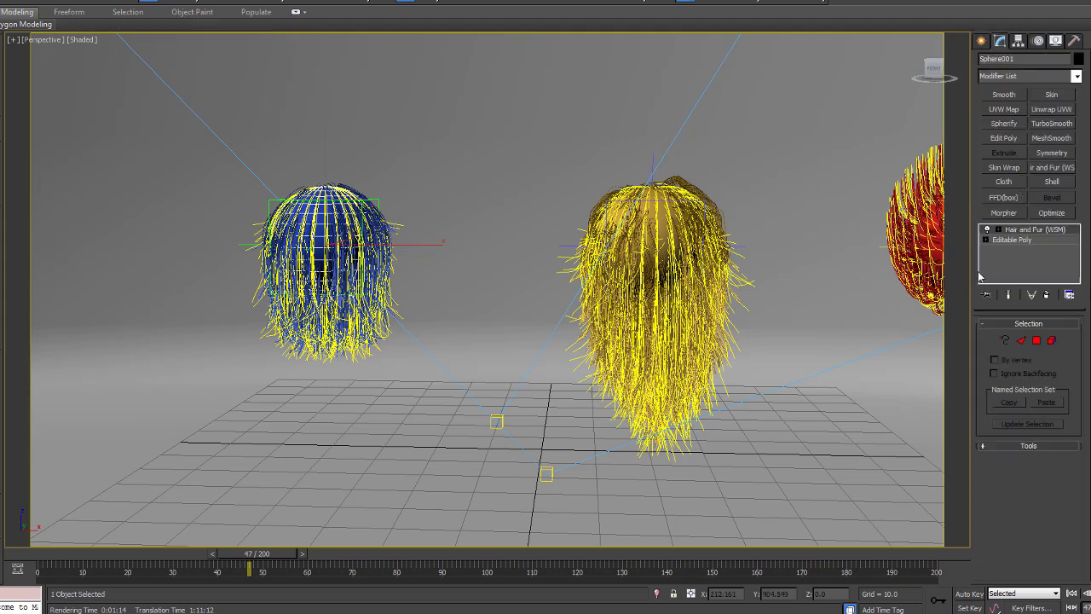
pyautogui.click(1020, 229)
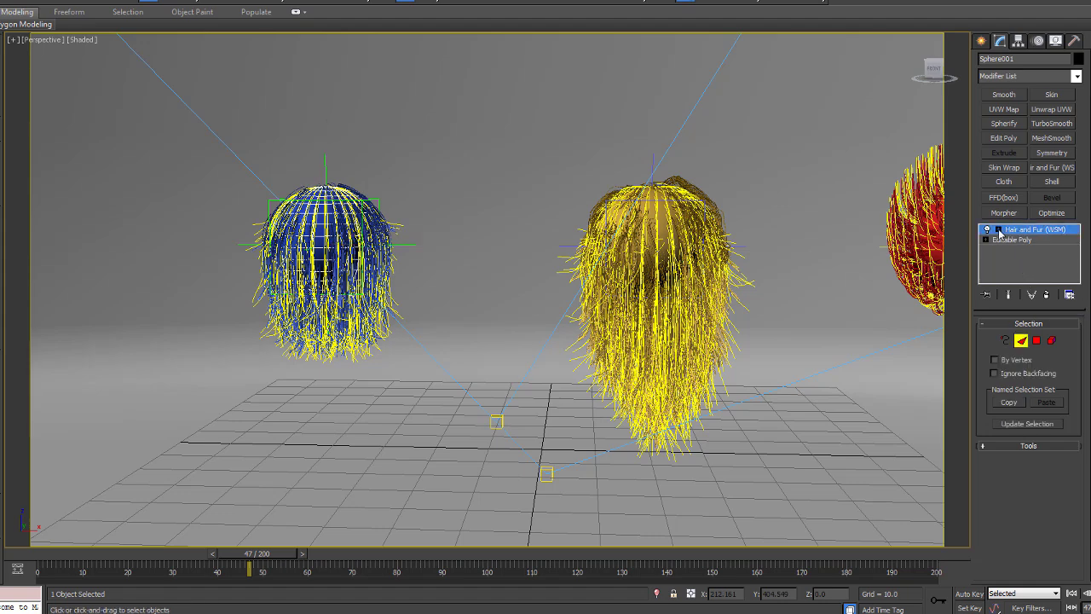
# - Play the animation and examine the hair motion on the blue, gold and red spheres up close
pyautogui.moveTo(281, 555); pyautogui.dragTo(49, 506)
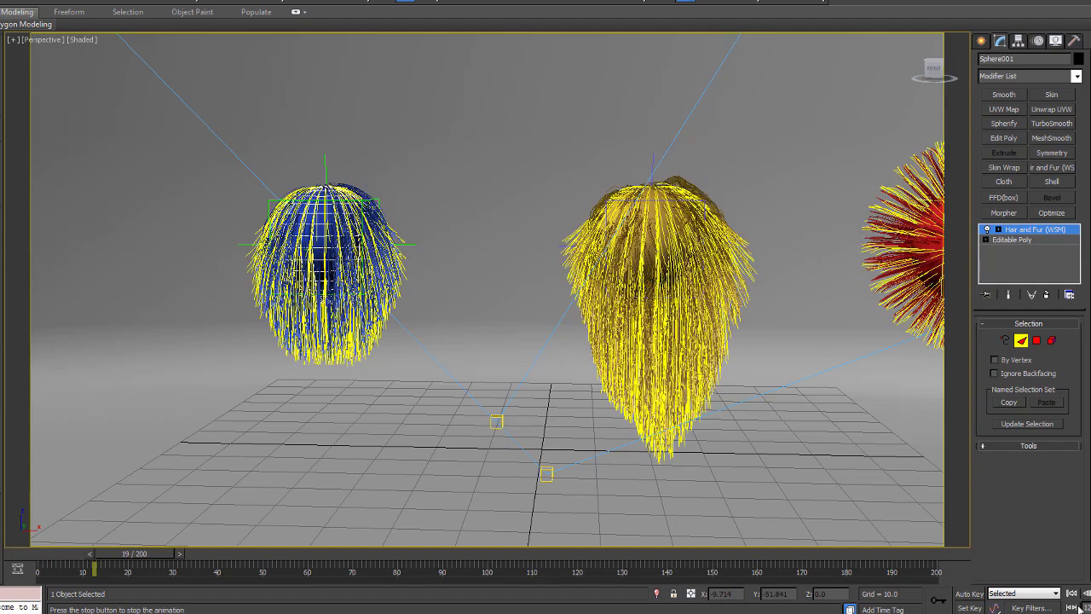
pyautogui.keyDown('alt'); pyautogui.moveTo(576, 325); pyautogui.dragTo(576, 326, button='middle'); pyautogui.keyUp('alt')
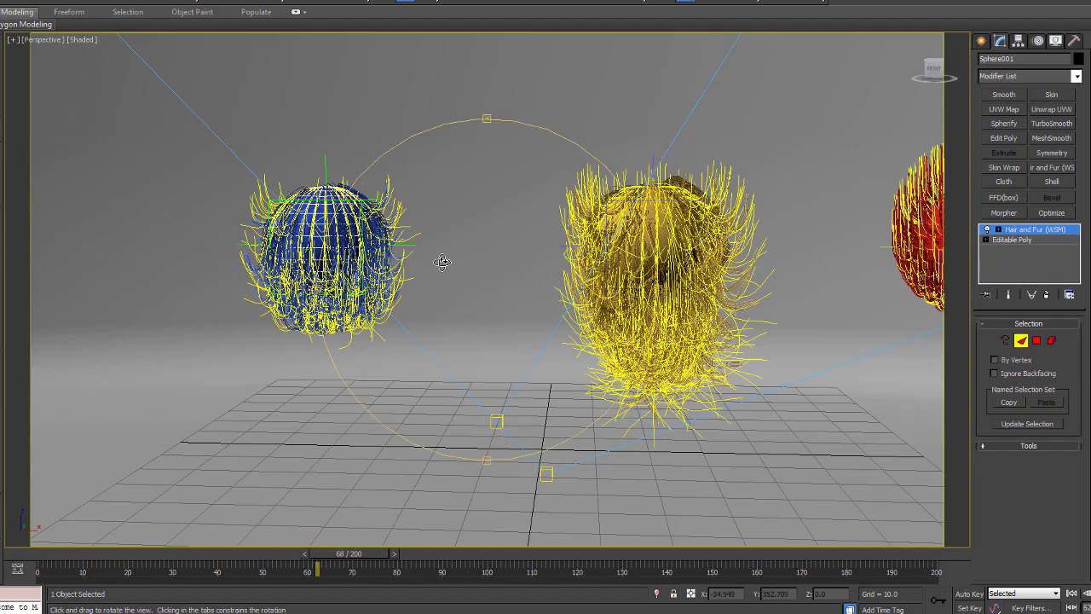
pyautogui.moveTo(441, 261); pyautogui.dragTo(554, 264)
pyautogui.moveTo(436, 264); pyautogui.dragTo(479, 267)
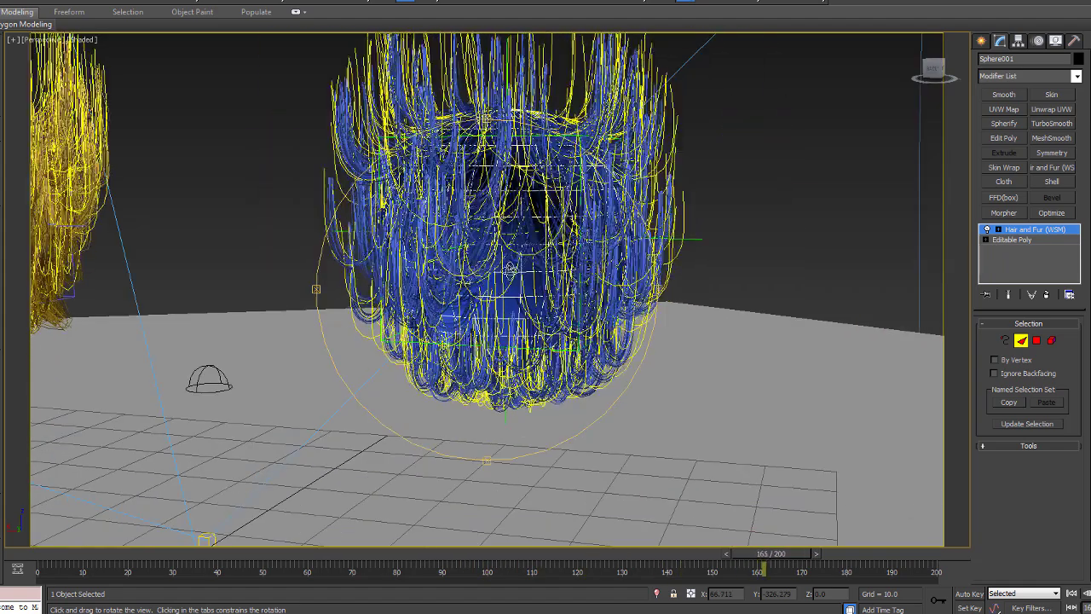
pyautogui.moveTo(503, 301); pyautogui.dragTo(512, 341, button='middle')
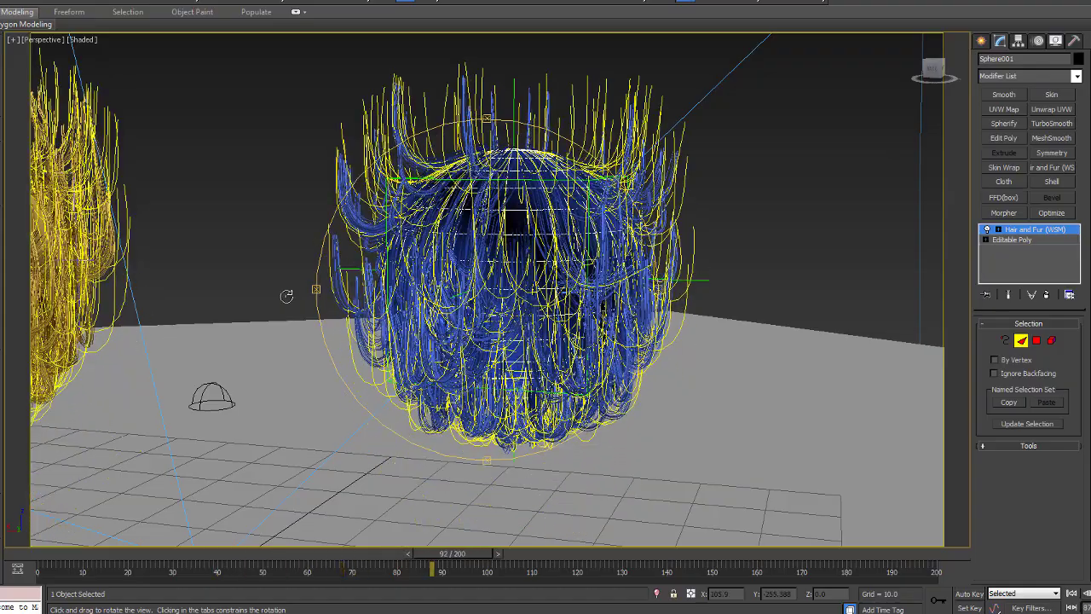
pyautogui.moveTo(286, 297); pyautogui.dragTo(758, 296, button='middle')
pyautogui.moveTo(891, 358); pyautogui.dragTo(948, 347, button='middle')
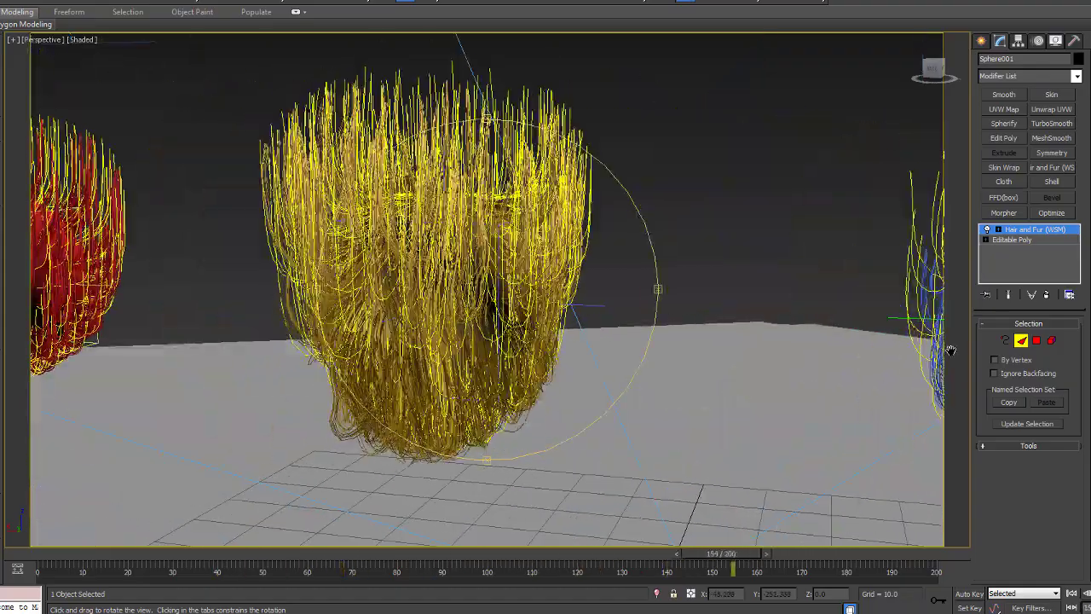
pyautogui.moveTo(511, 311); pyautogui.dragTo(579, 308, button='middle')
pyautogui.moveTo(579, 308); pyautogui.dragTo(619, 304)
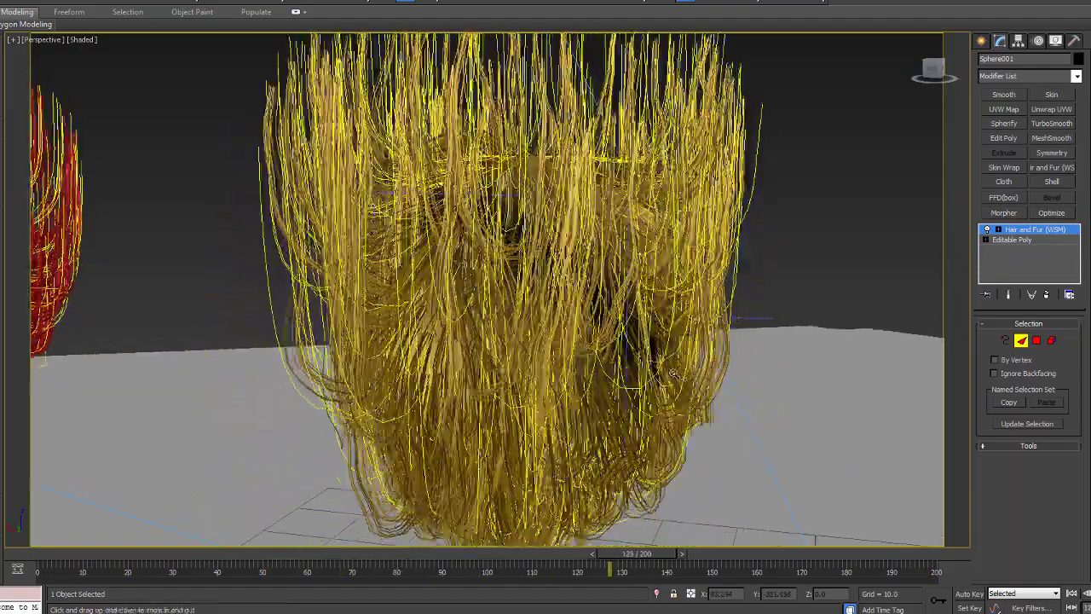
pyautogui.keyDown('ctrl'); pyautogui.keyDown('alt'); pyautogui.moveTo(681, 336); pyautogui.dragTo(708, 394, button='middle'); pyautogui.keyUp('alt'); pyautogui.keyUp('ctrl')
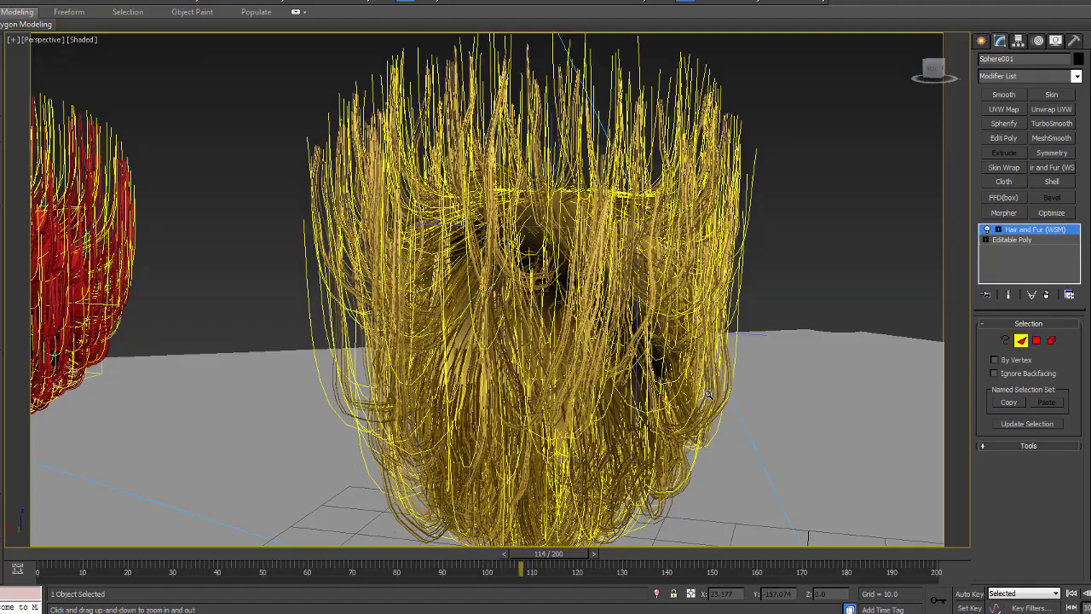
pyautogui.moveTo(417, 345); pyautogui.dragTo(998, 366, button='middle')
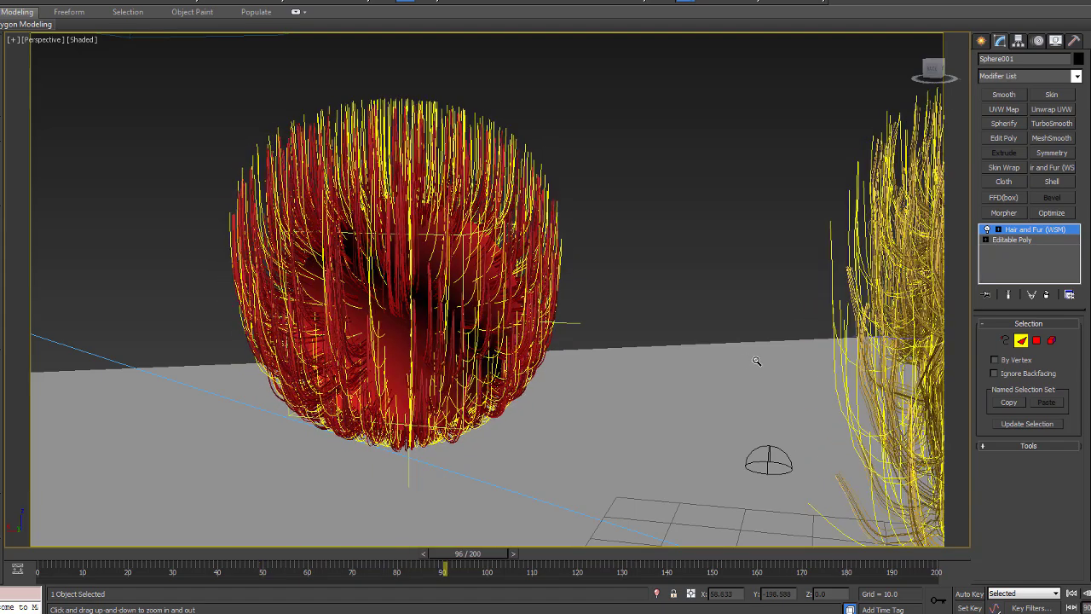
pyautogui.moveTo(730, 360); pyautogui.dragTo(598, 347, button='middle')
# - Examine the whole studio setup, with the curved backdrop and the lights around the three hair spheres
pyautogui.scroll(3, 610, 353)
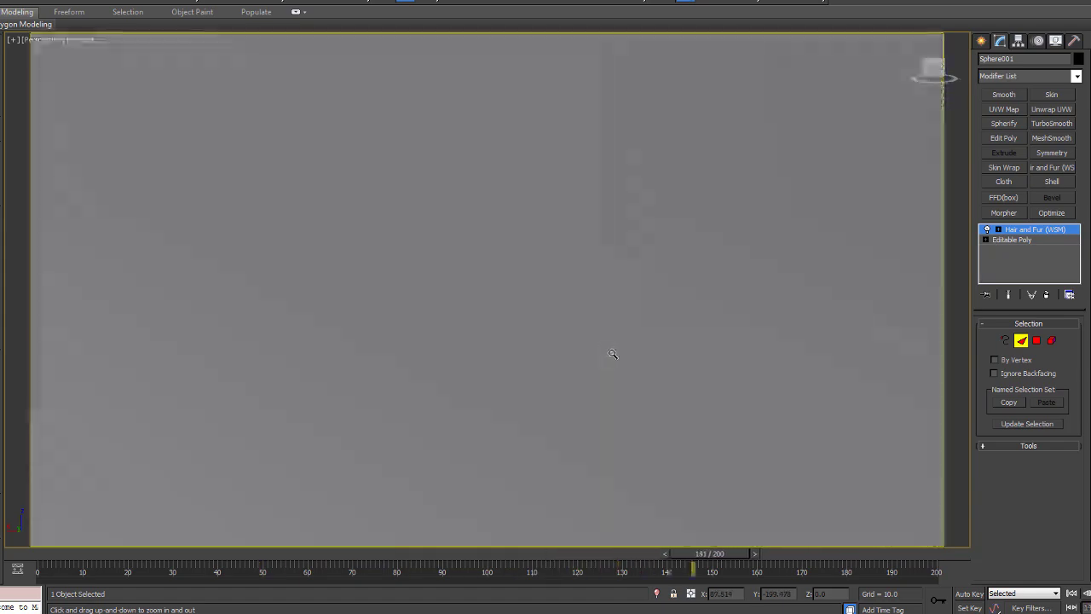
pyautogui.scroll(-3, 468, 382)
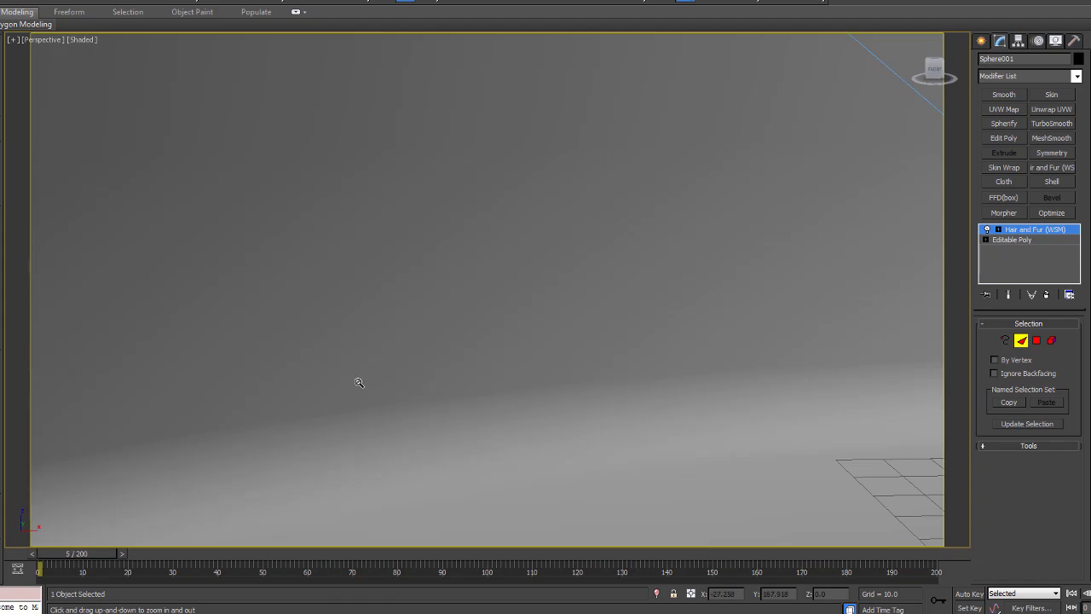
pyautogui.scroll(-3, 429, 392)
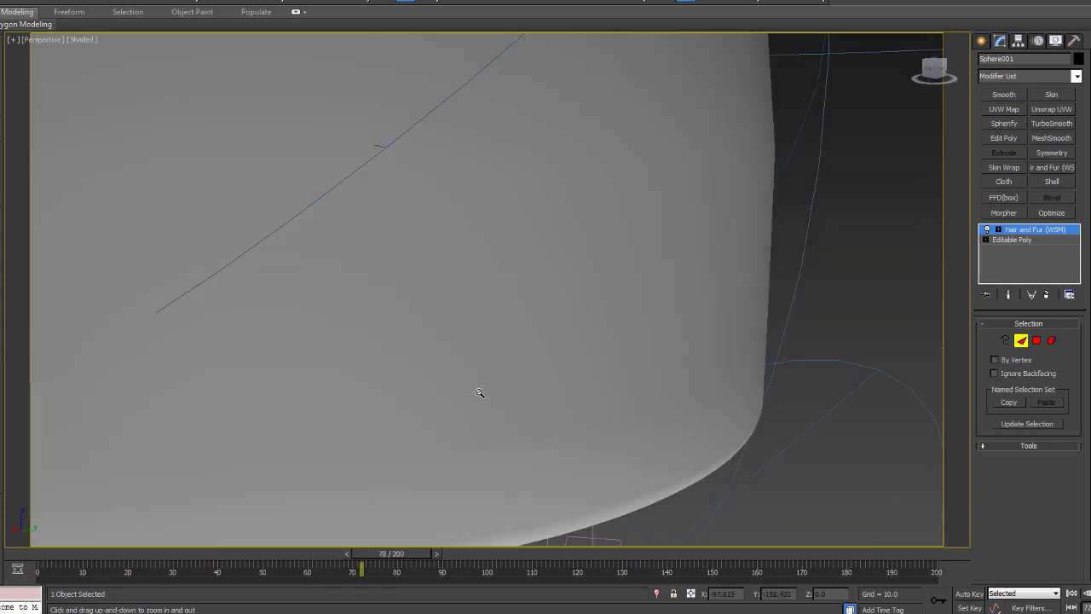
pyautogui.keyDown('alt'); pyautogui.moveTo(567, 392); pyautogui.dragTo(400, 398, button='middle'); pyautogui.keyUp('alt')
pyautogui.scroll(-10, 400, 398)
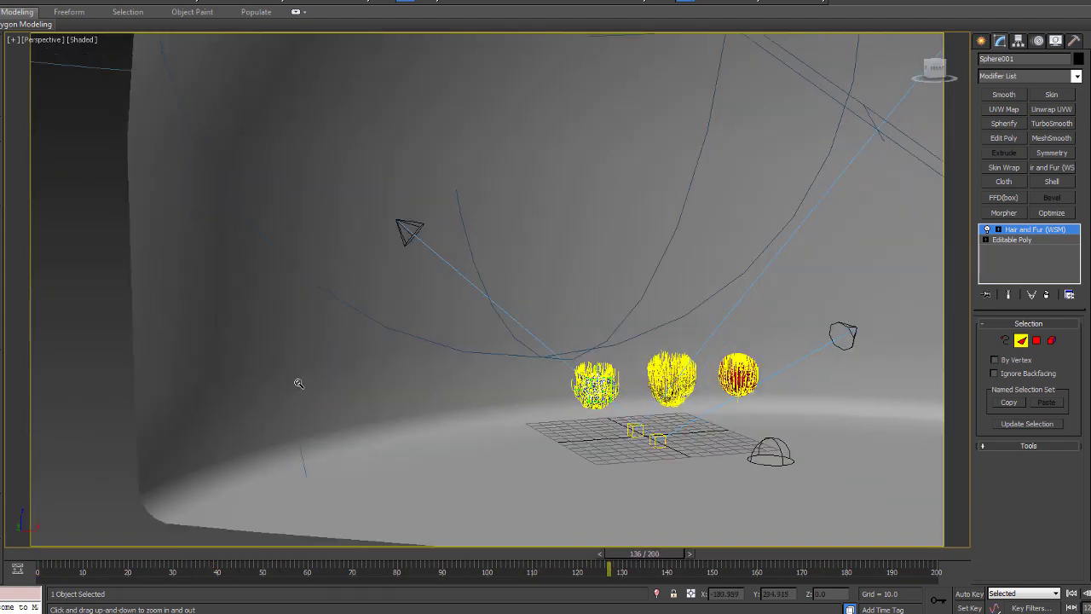
pyautogui.scroll(-10, 440, 397)
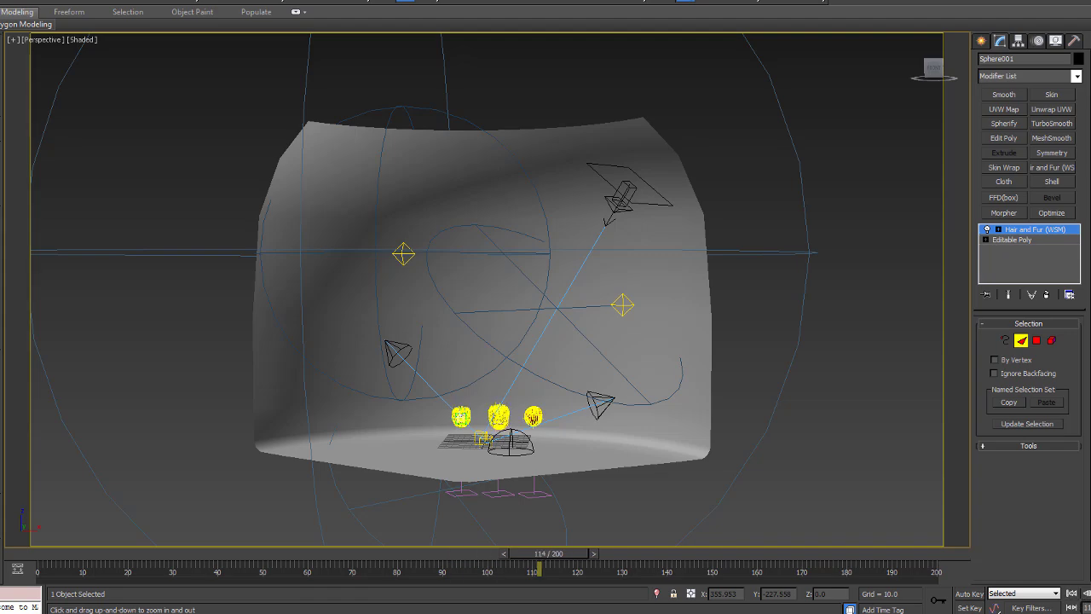
pyautogui.keyDown('alt'); pyautogui.moveTo(839, 462); pyautogui.dragTo(522, 370, button='middle'); pyautogui.keyUp('alt')
pyautogui.rightClick(522, 370)
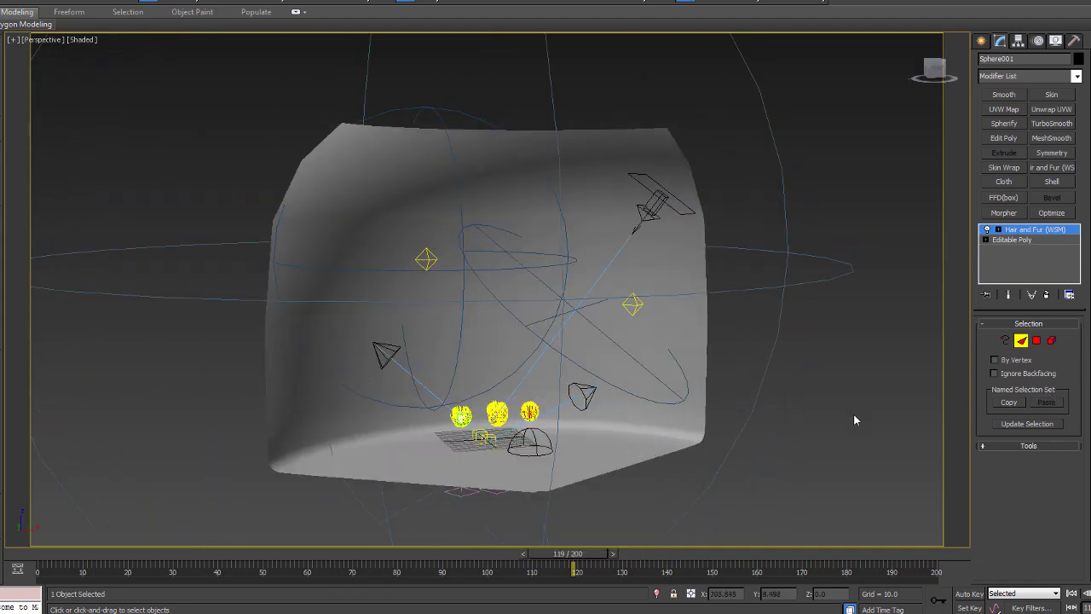
# - Review the hair1 material and the blue, gold and red materials in the Material Editor
pyautogui.press('m')
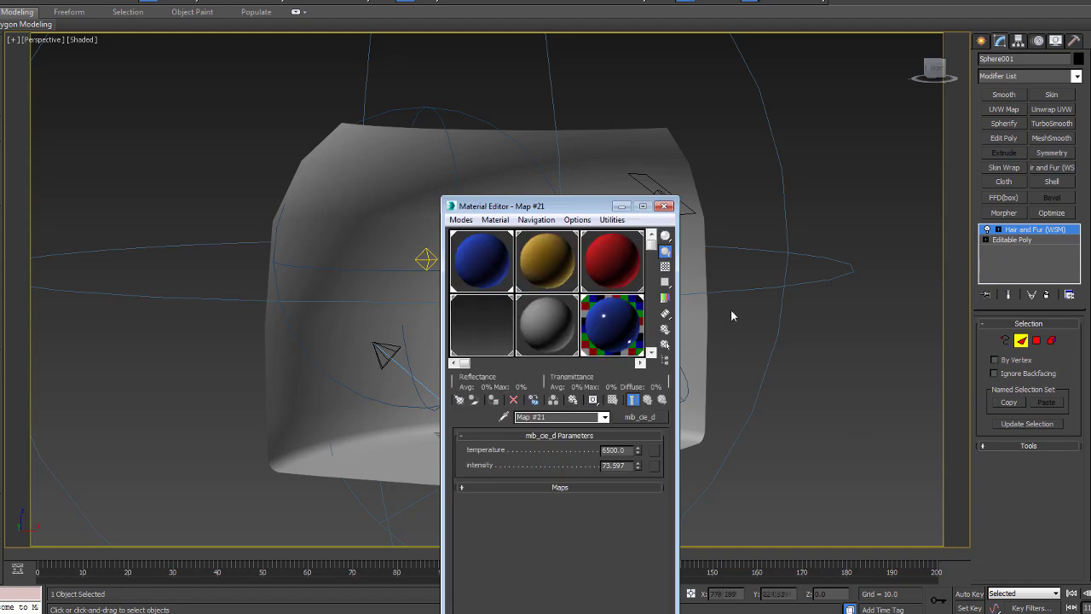
pyautogui.moveTo(594, 208); pyautogui.dragTo(613, 109)
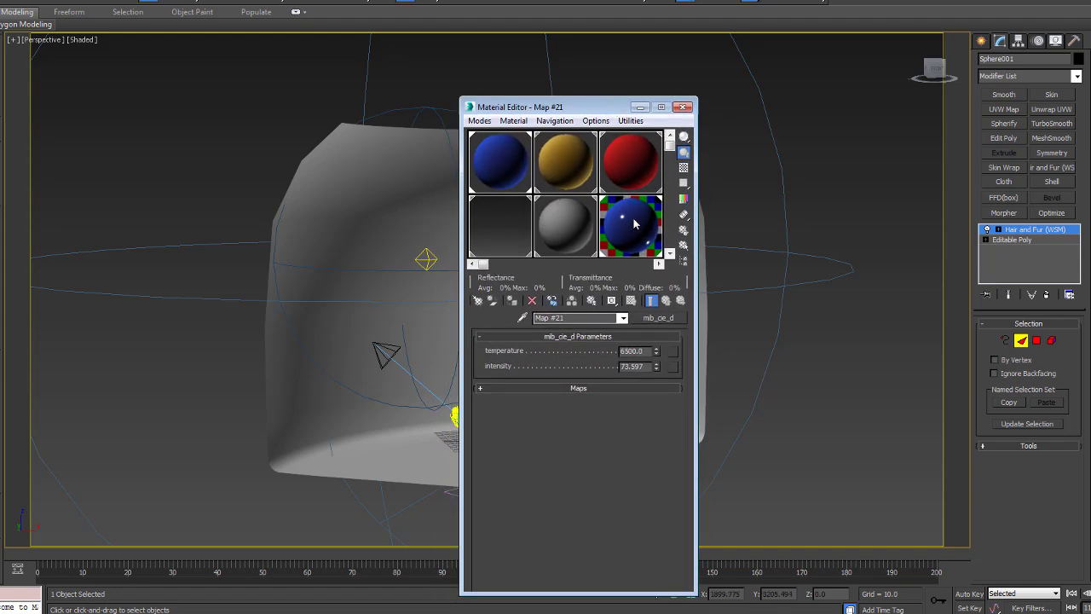
pyautogui.click(634, 224)
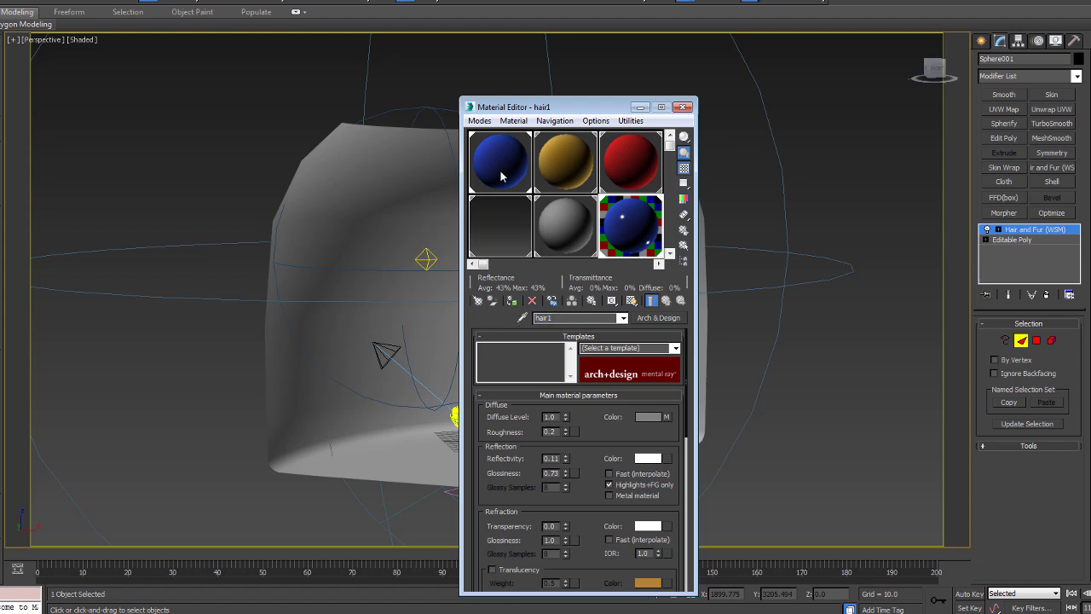
pyautogui.click(575, 174)
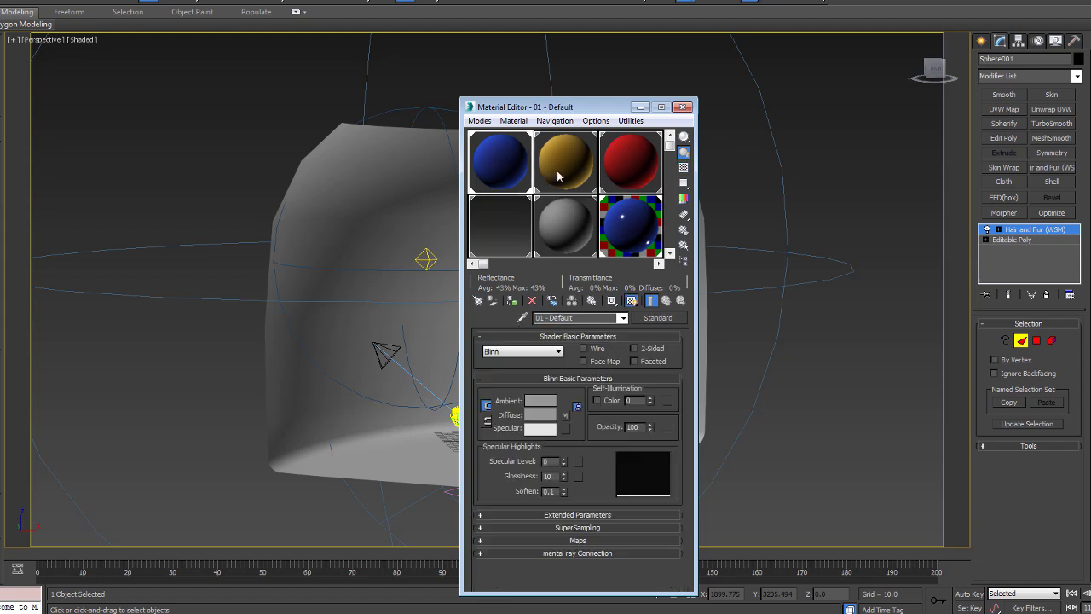
pyautogui.click(621, 173)
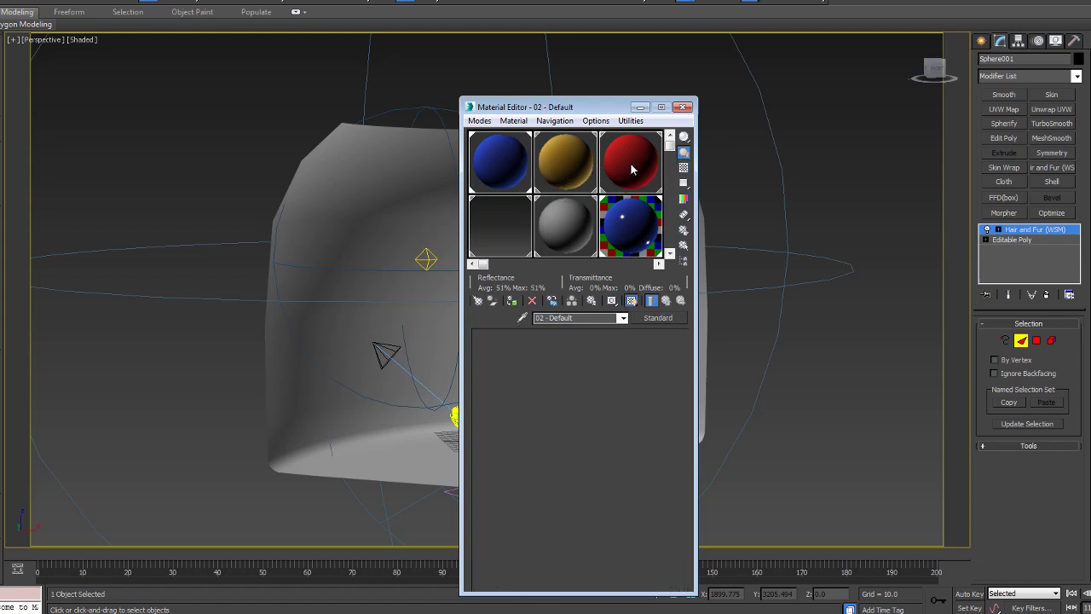
pyautogui.click(683, 107)
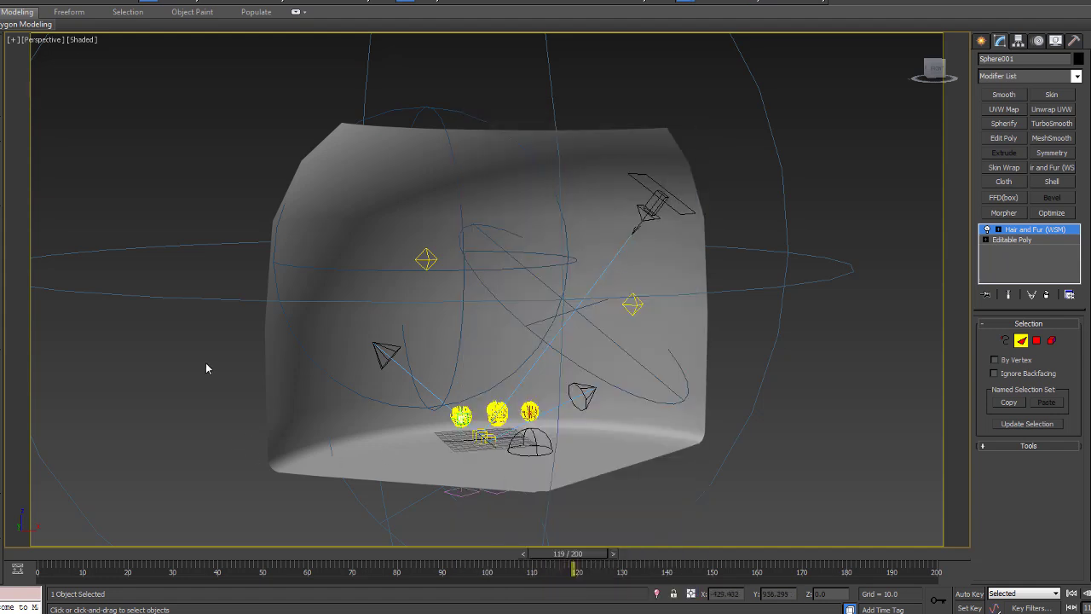
# - Leave the blue sphere's hair sub-object level, select the gold and red spheres in turn, and clear the selection
pyautogui.click(1036, 231)
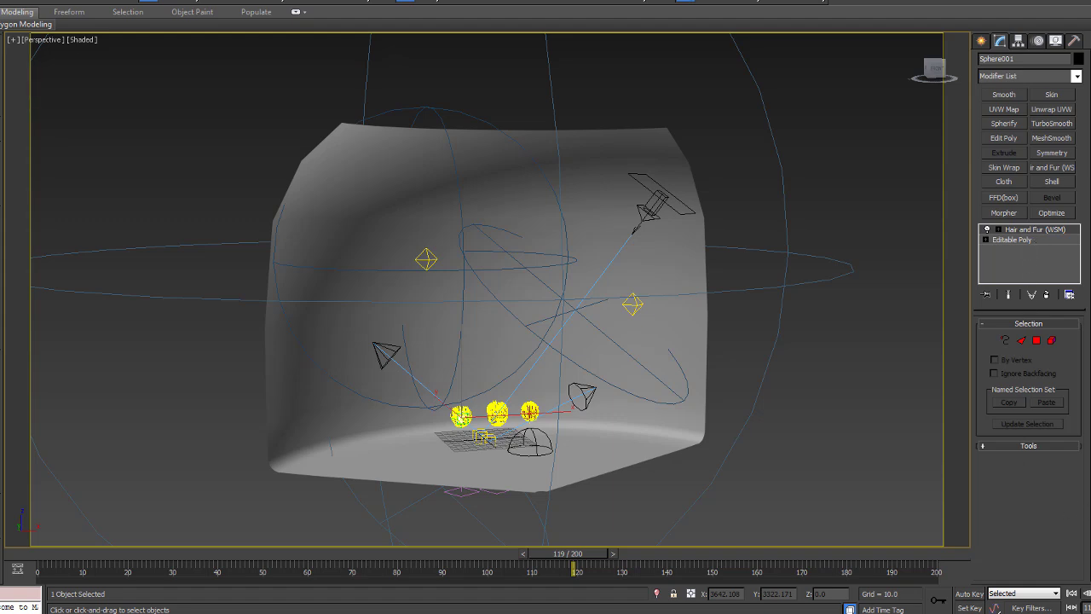
pyautogui.click(493, 408)
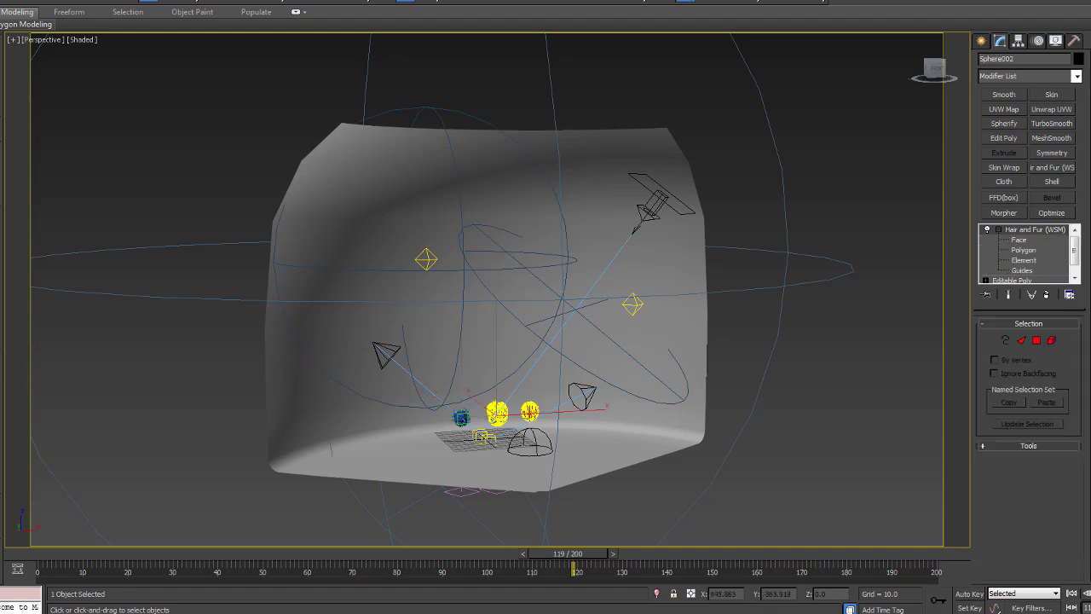
pyautogui.click(529, 412)
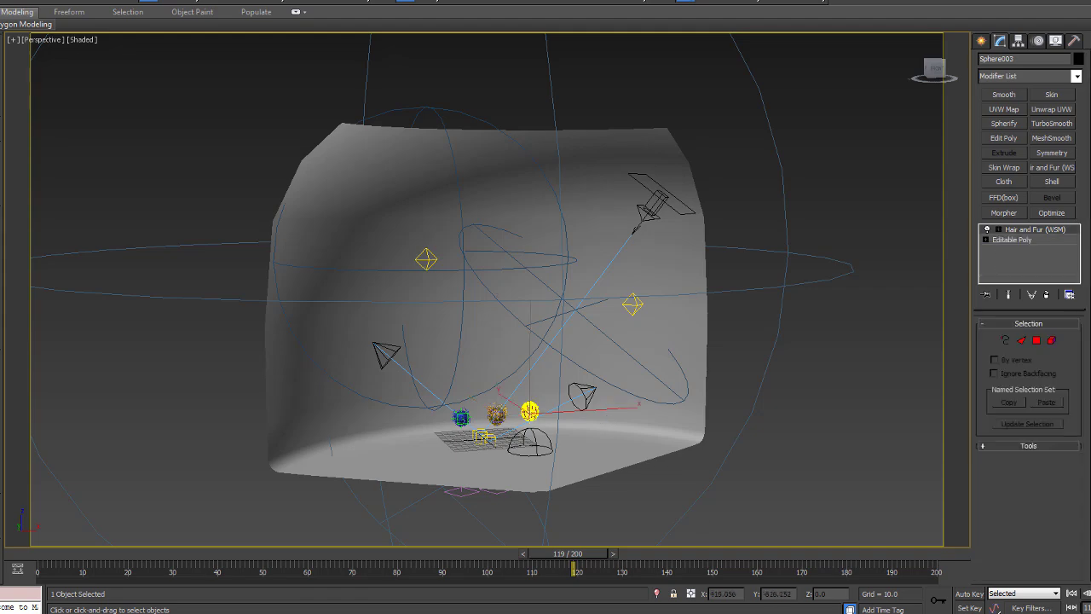
pyautogui.click(617, 452)
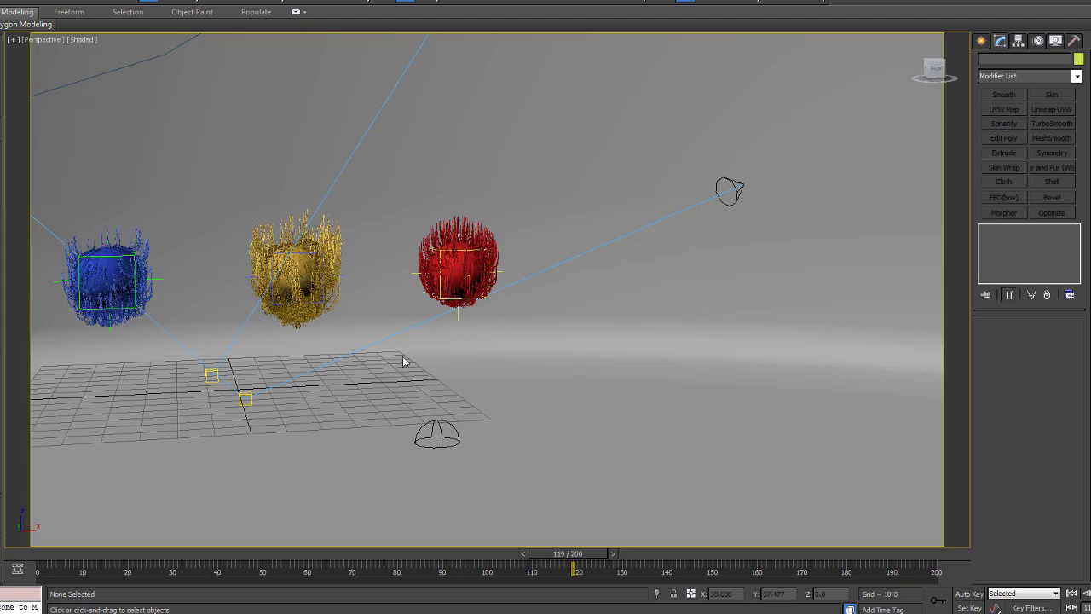
# - Play the hair animation and move the timeline to frame 164 with all three spheres framed from the front
pyautogui.moveTo(403, 362); pyautogui.dragTo(575, 387, button='middle')
pyautogui.scroll(3, 382, 302)
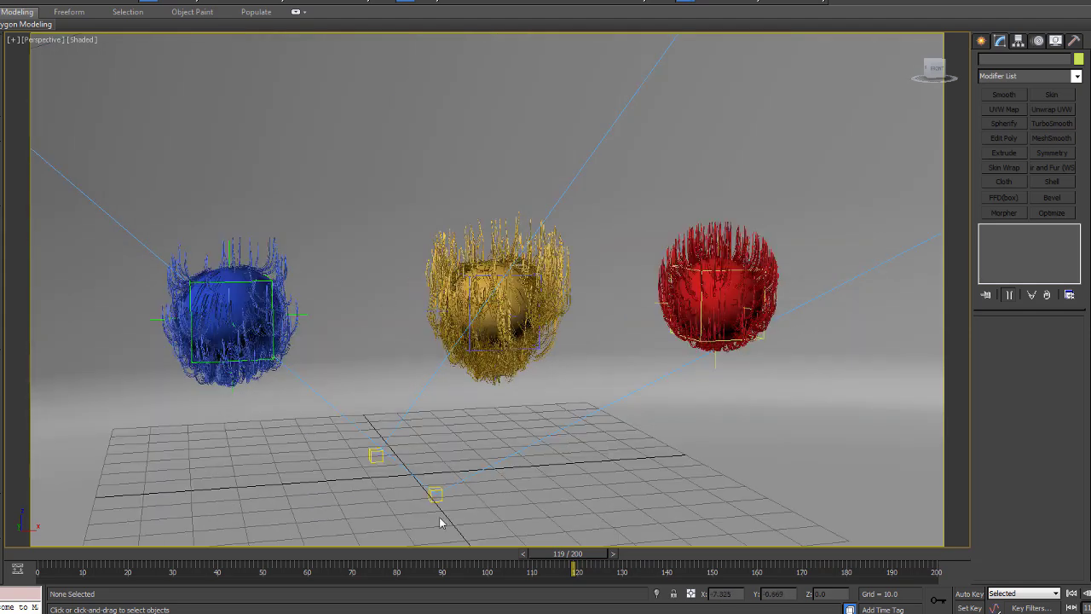
pyautogui.moveTo(575, 558); pyautogui.dragTo(694, 560)
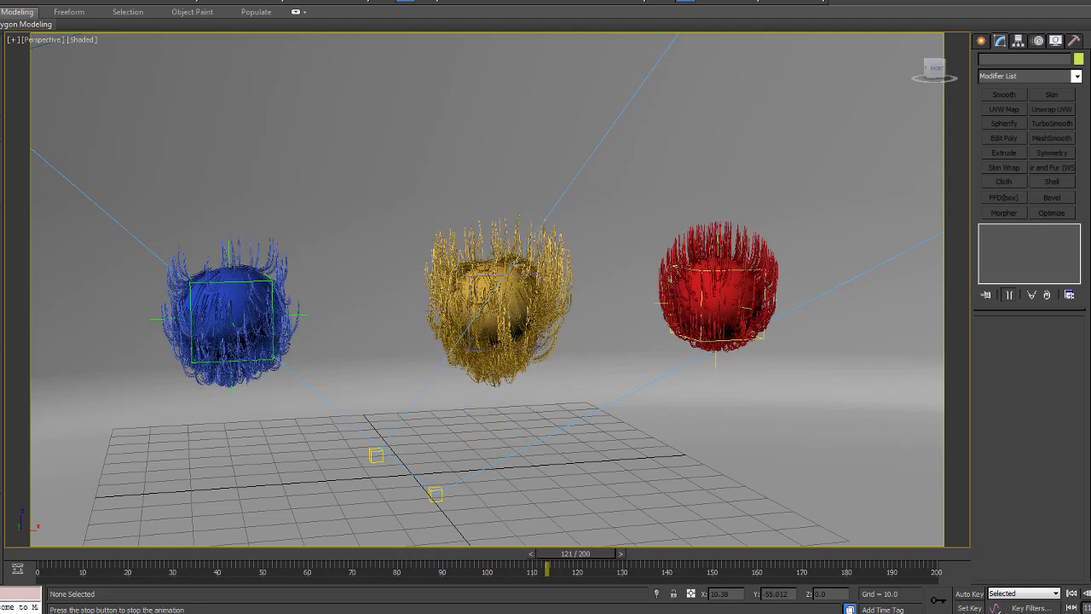
pyautogui.press('/')
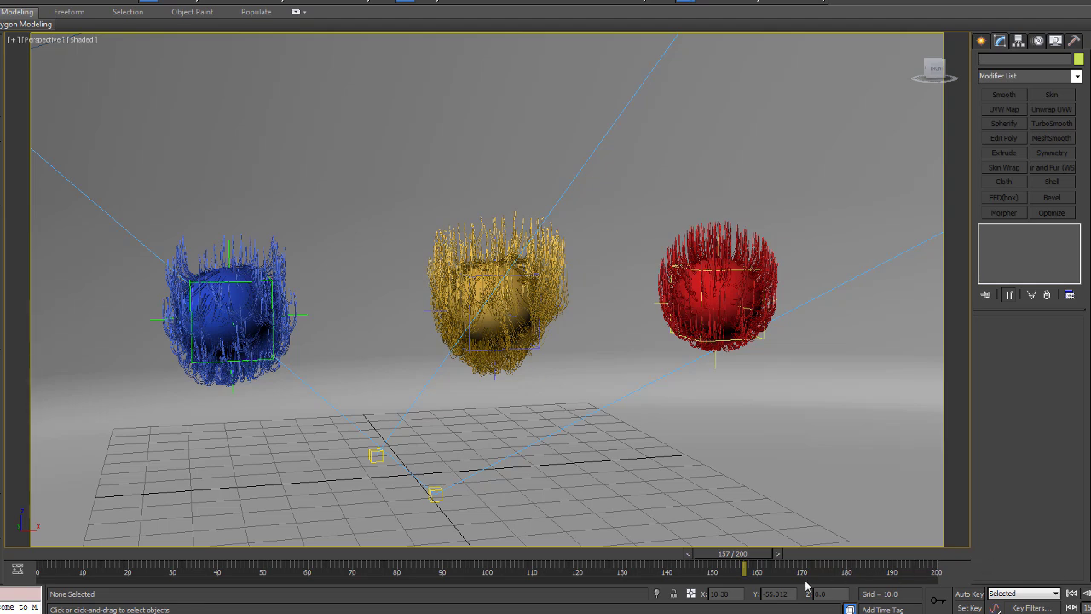
pyautogui.moveTo(721, 559); pyautogui.dragTo(752, 559)
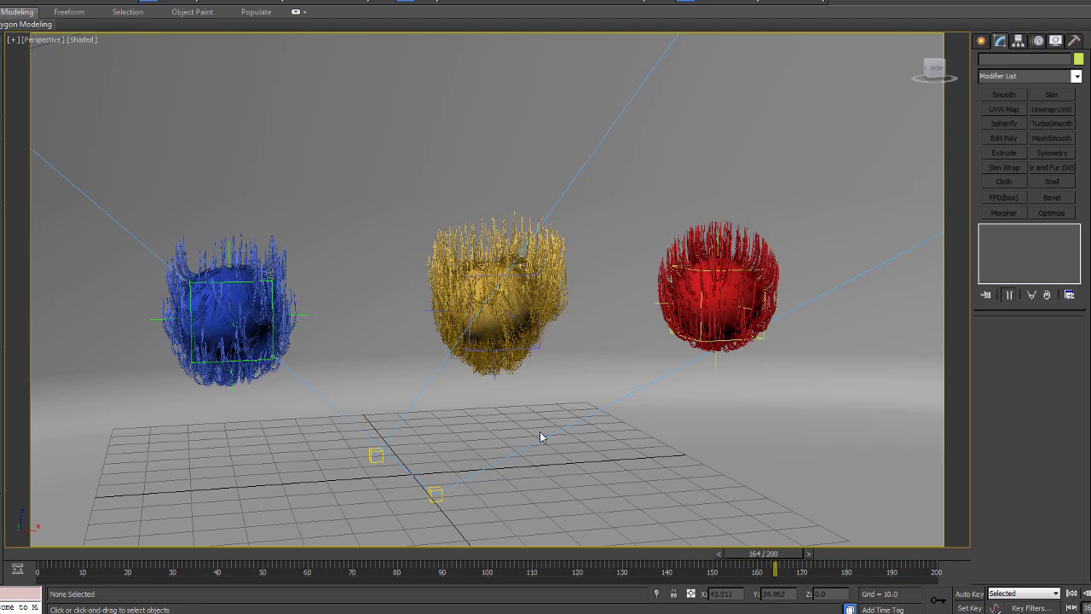
pyautogui.moveTo(542, 437); pyautogui.dragTo(511, 425, button='middle')
pyautogui.scroll(3, 558, 435)
pyautogui.scroll(-3, 558, 436)
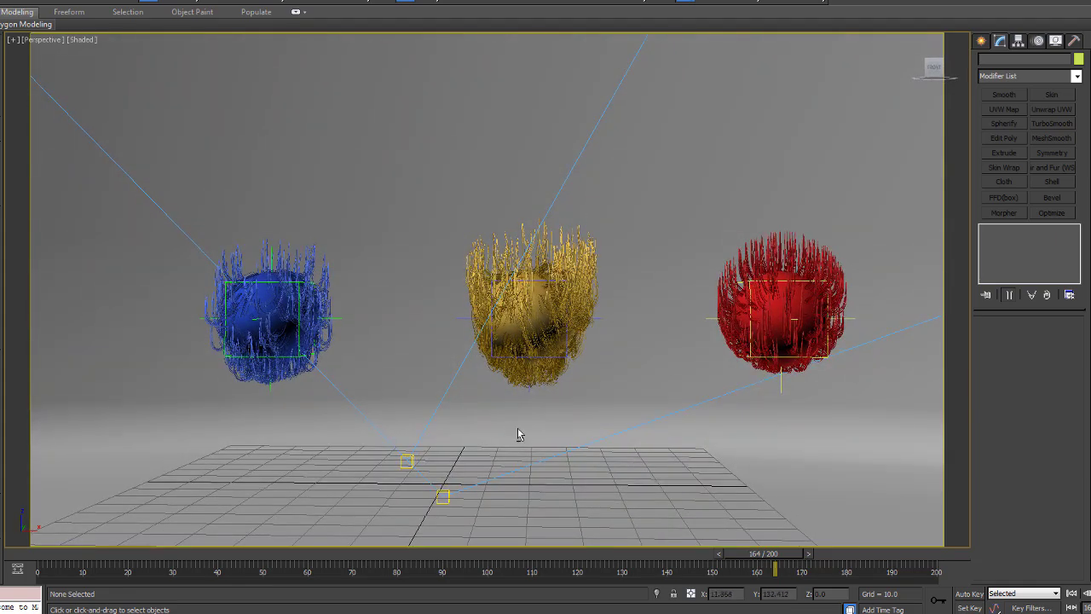
pyautogui.moveTo(597, 348); pyautogui.dragTo(589, 336)
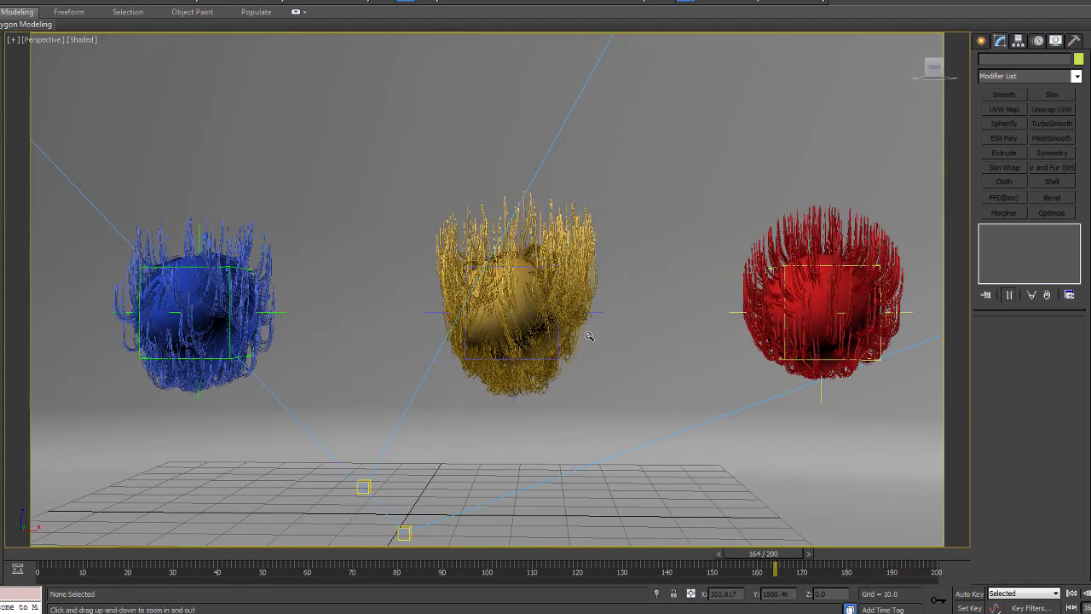
pyautogui.moveTo(612, 374); pyautogui.dragTo(600, 372, button='middle')
pyautogui.moveTo(530, 359); pyautogui.dragTo(518, 348)
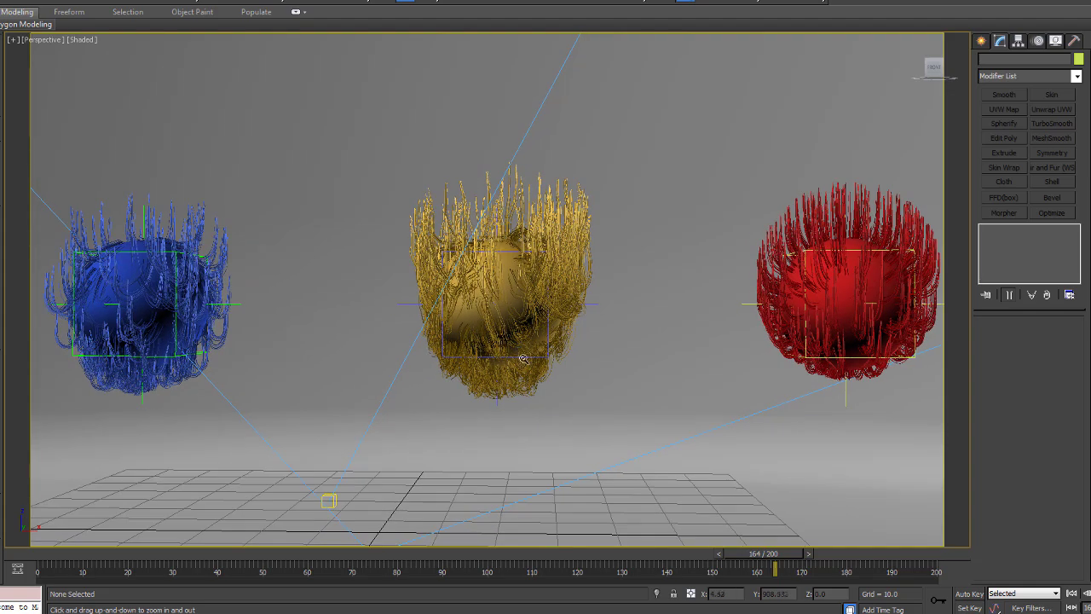
pyautogui.moveTo(587, 396); pyautogui.dragTo(582, 394, button='middle')
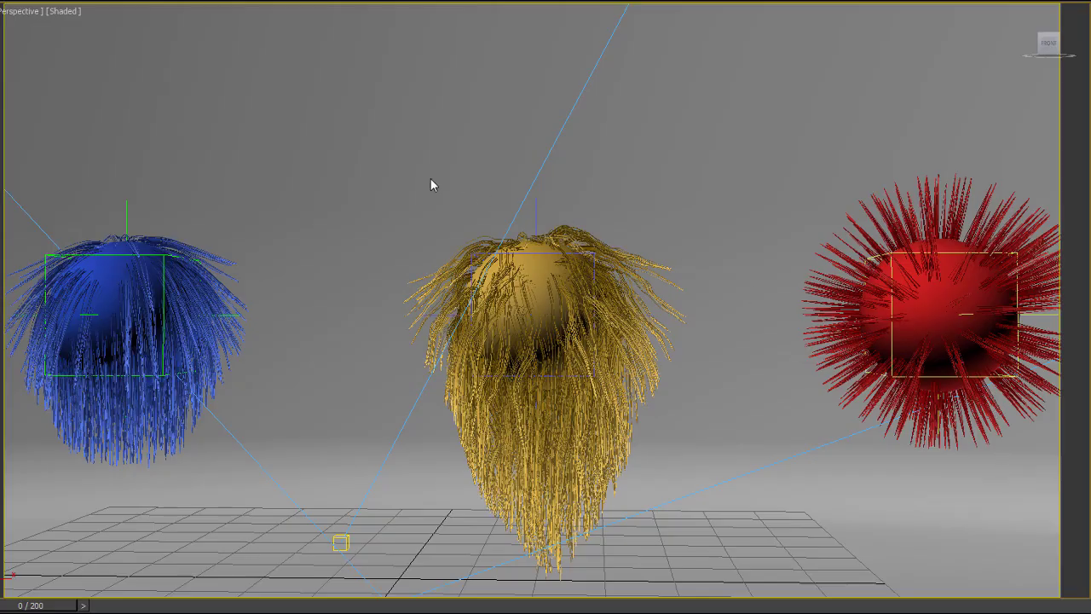
# - Open the RAM Player for comparing media and browse to the Nueva carpeta folder of the hair tutorial for Channel A
pyautogui.click(383, 2)
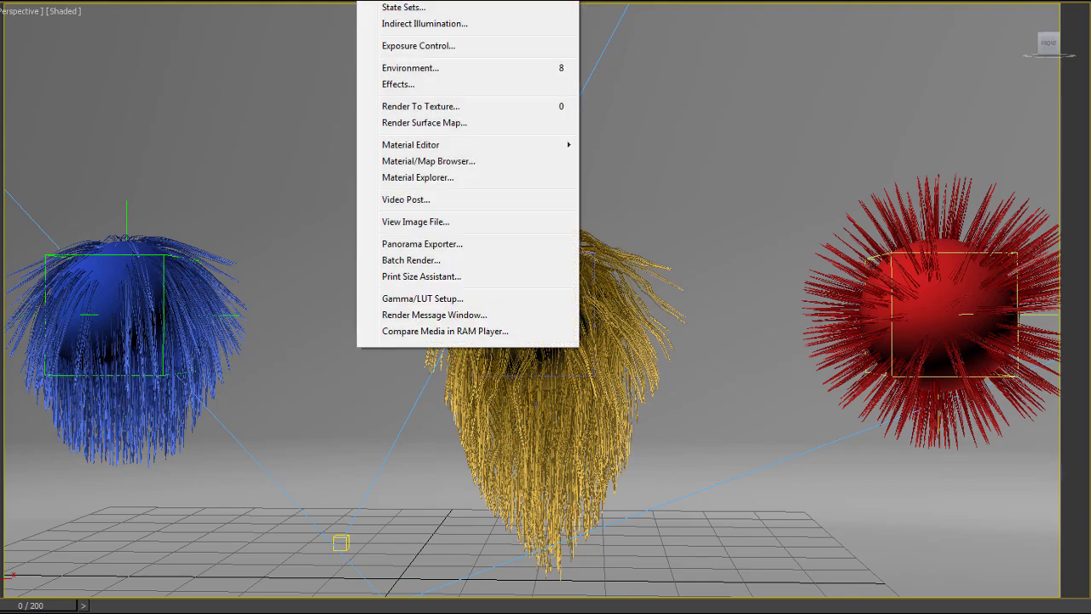
pyautogui.click(440, 332)
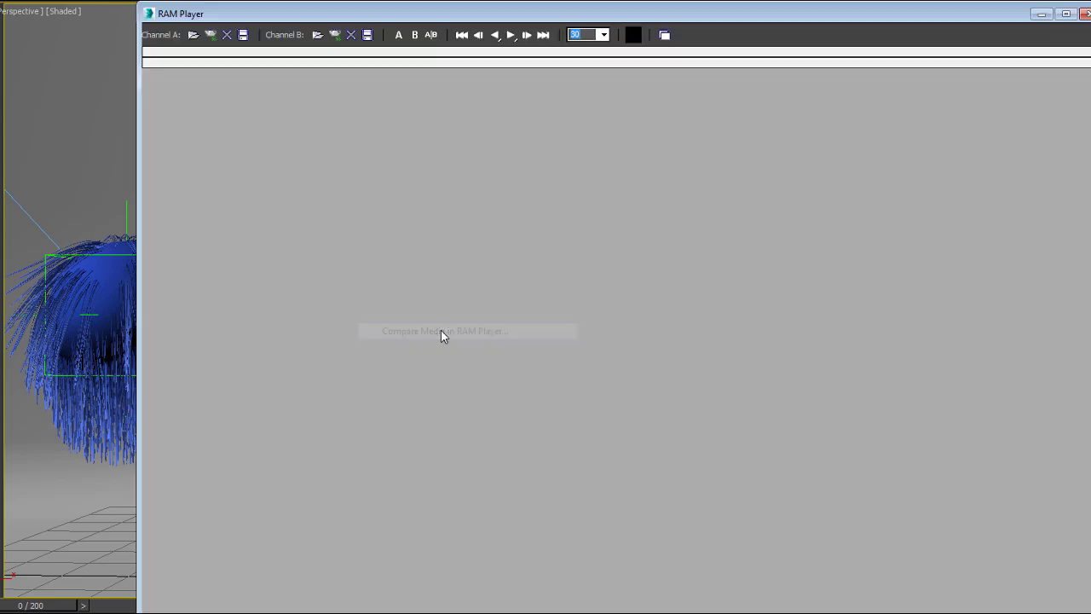
pyautogui.moveTo(583, 15); pyautogui.dragTo(515, 12)
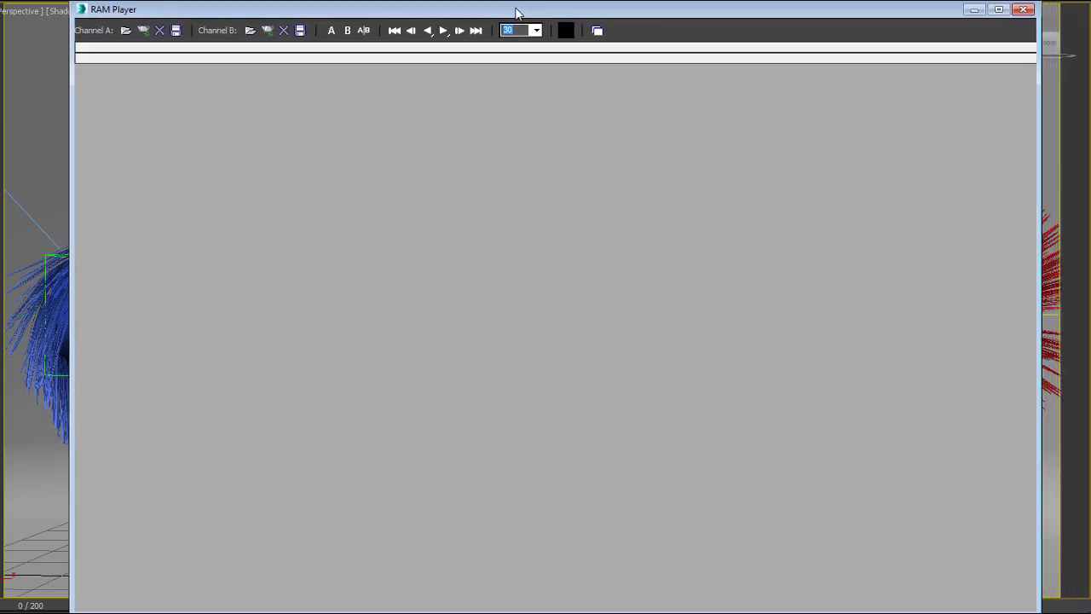
pyautogui.click(126, 31)
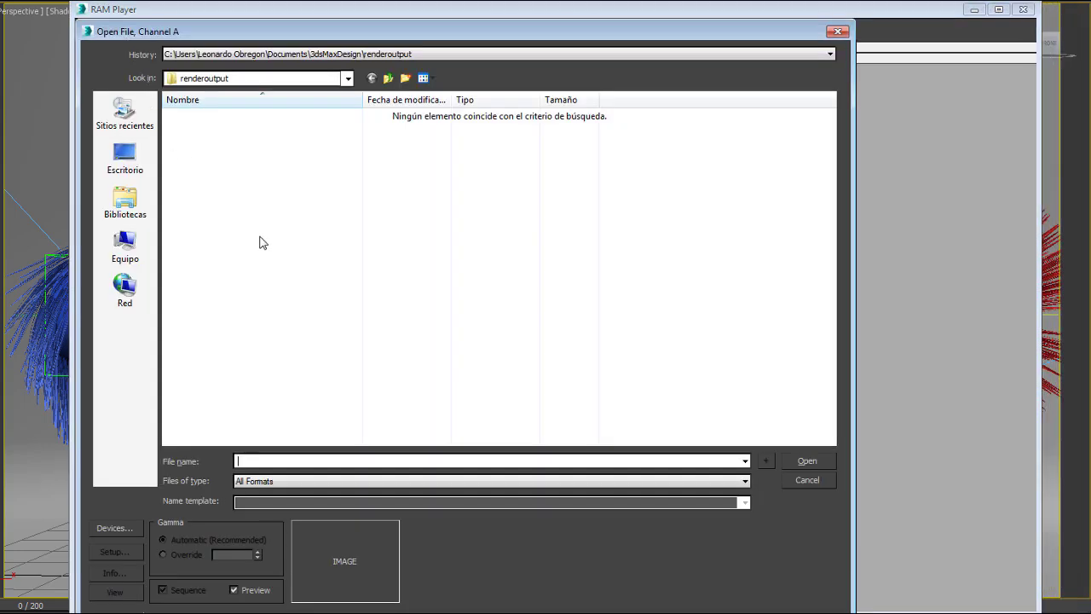
pyautogui.click(371, 54)
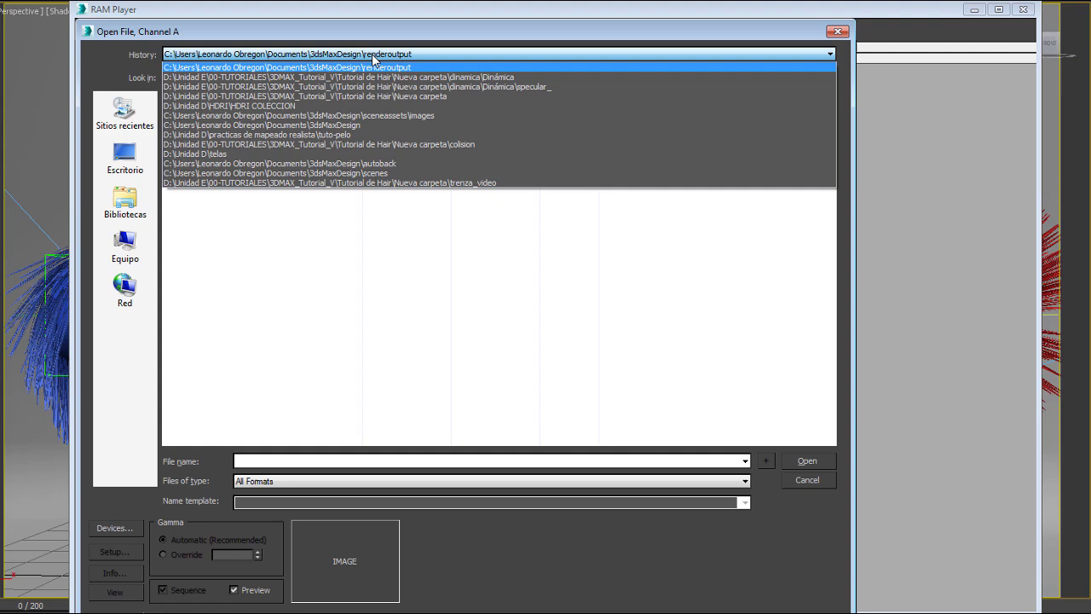
pyautogui.click(386, 96)
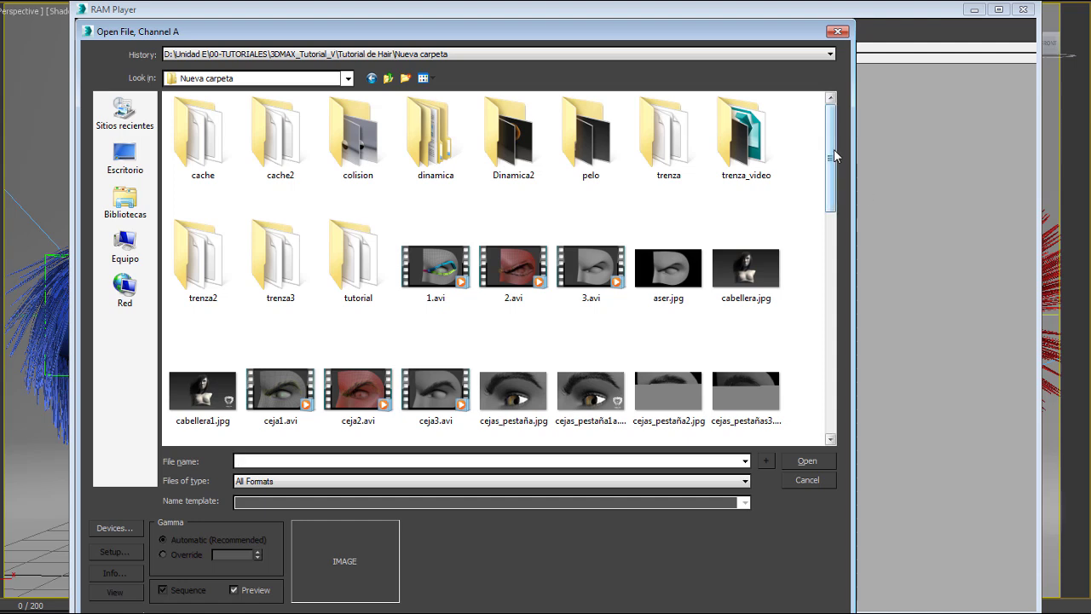
# - Load dinamica2.jpg into Channel A as a single image instead of a sequence, at 1280 x 720
pyautogui.moveTo(833, 156); pyautogui.dragTo(832, 236)
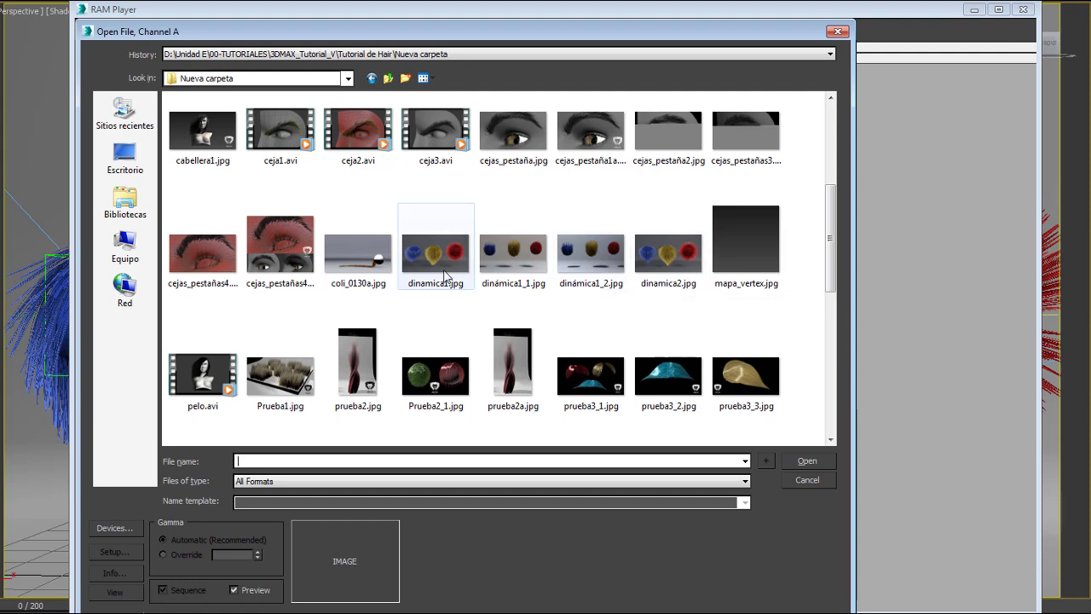
pyautogui.click(663, 260)
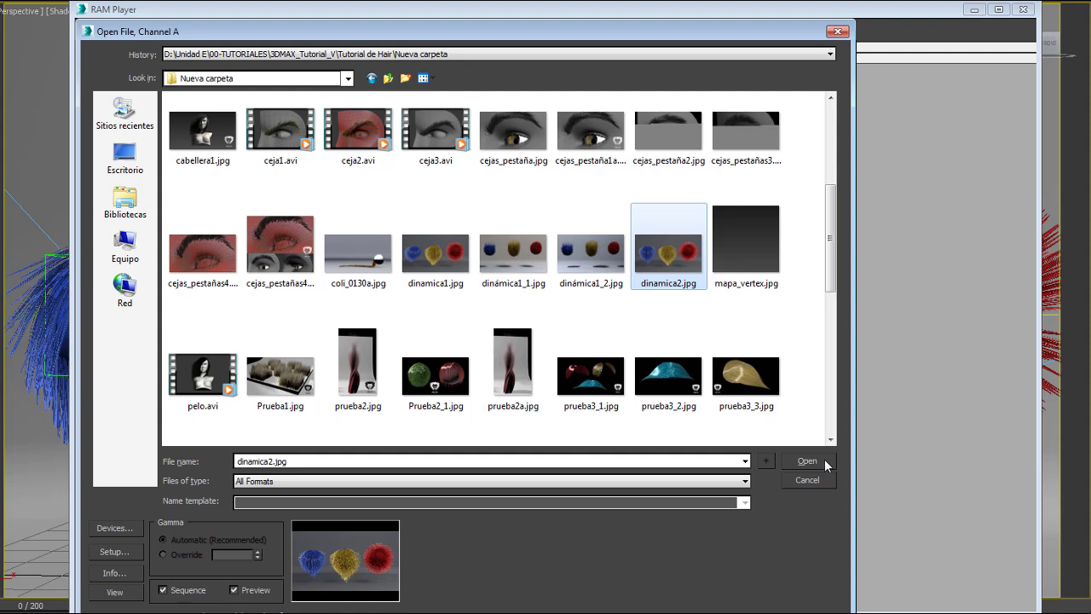
pyautogui.click(807, 461)
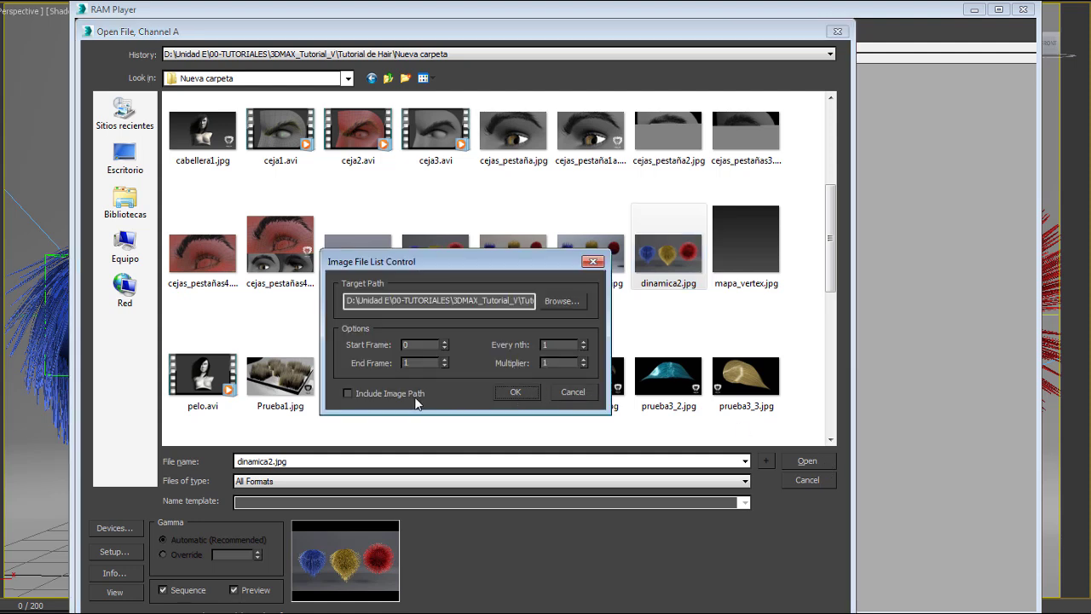
pyautogui.click(574, 393)
pyautogui.click(162, 590)
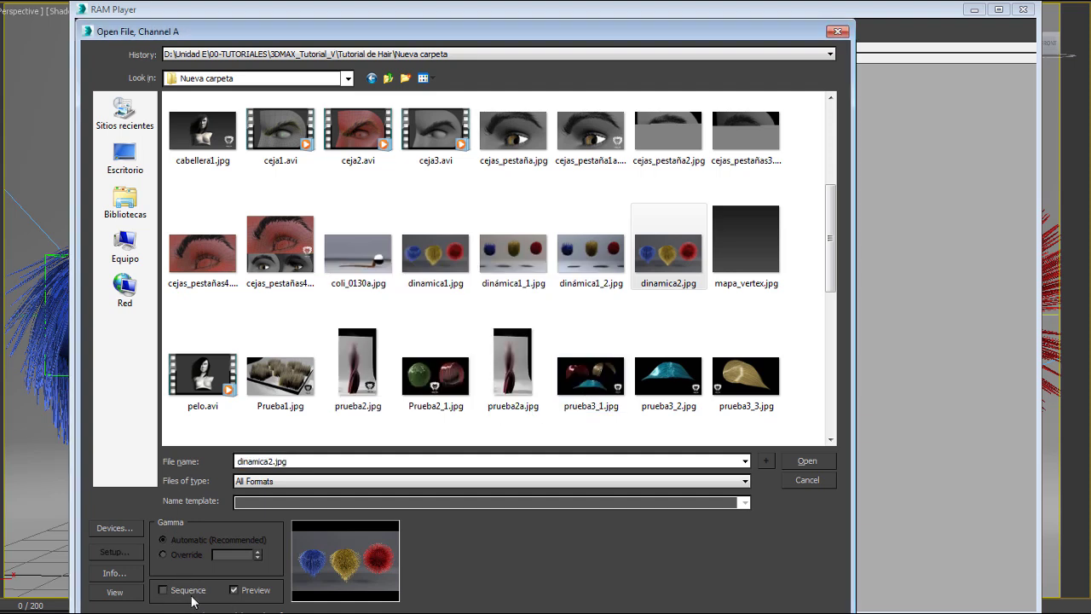
pyautogui.click(811, 460)
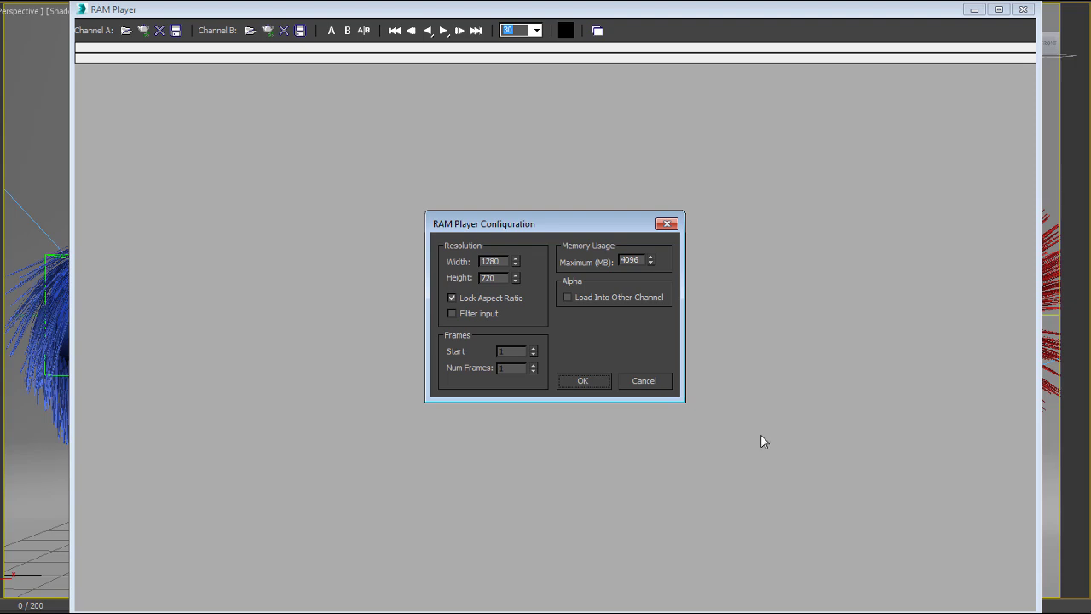
pyautogui.click(589, 388)
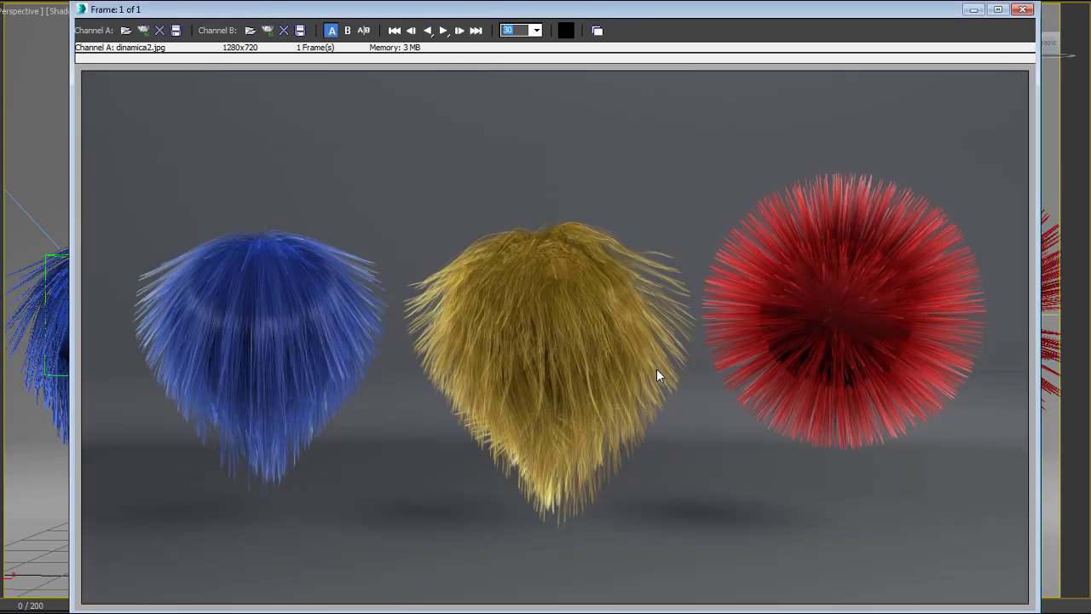
# - Load dinamica1.jpg into Channel B as a single image and compare it with Channel A by sweeping the divider across the picture
pyautogui.click(250, 30)
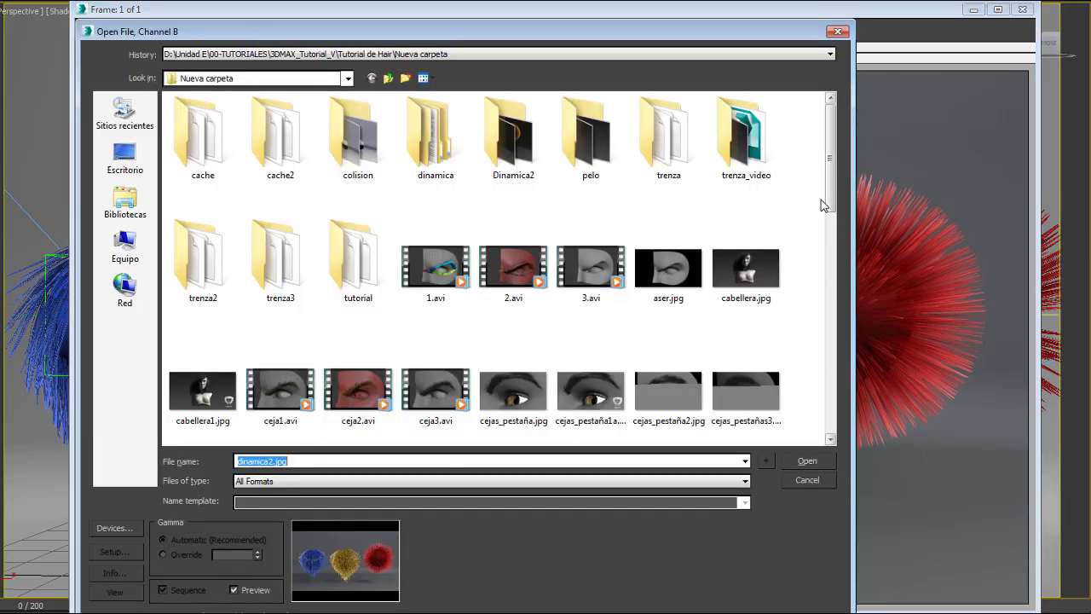
pyautogui.moveTo(826, 203); pyautogui.dragTo(827, 300)
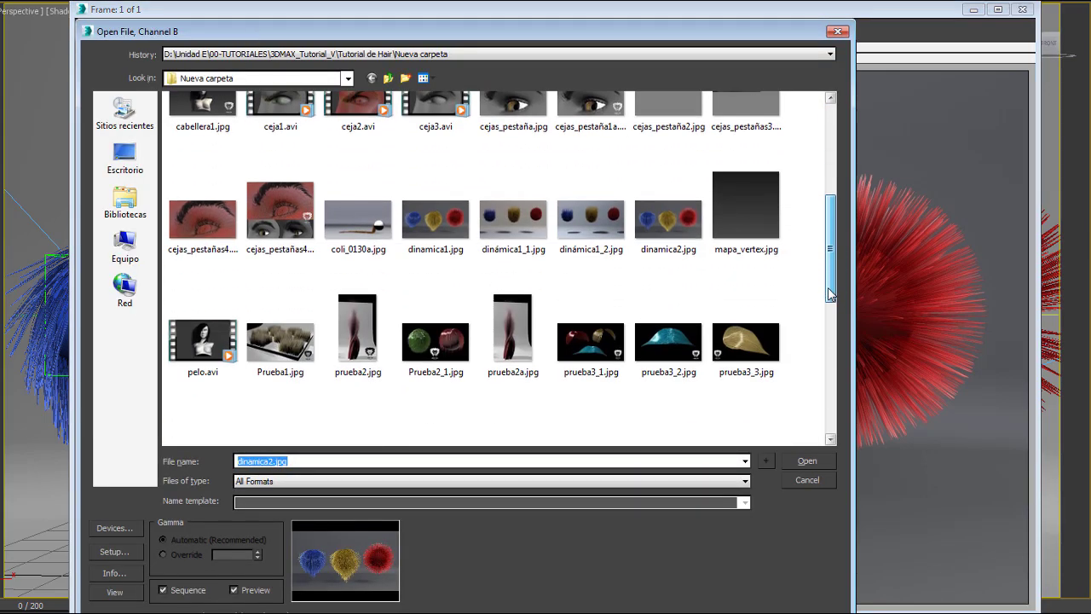
pyautogui.click(444, 235)
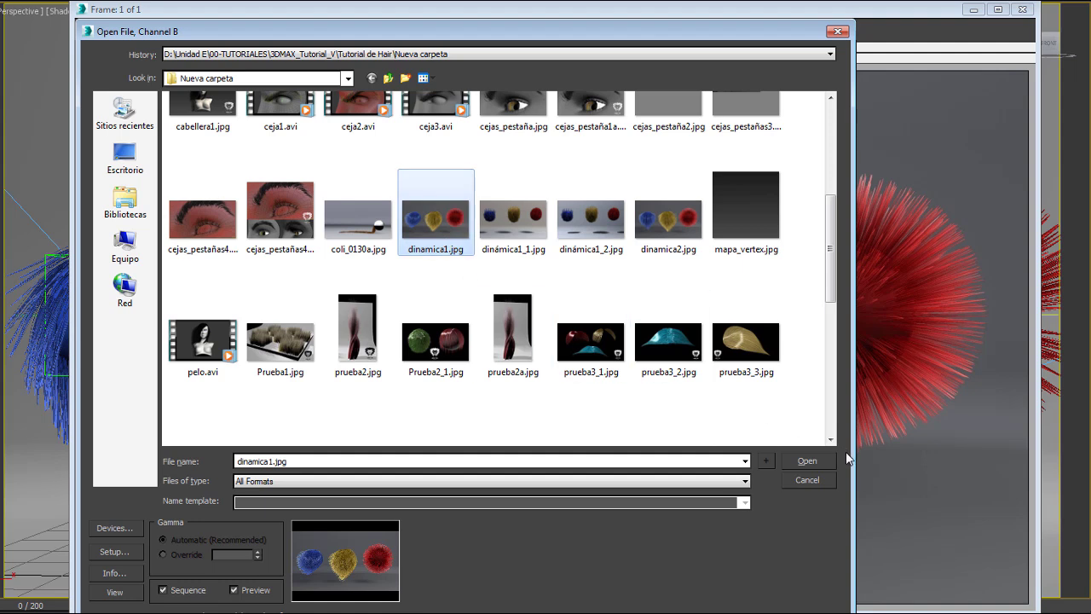
pyautogui.click(807, 462)
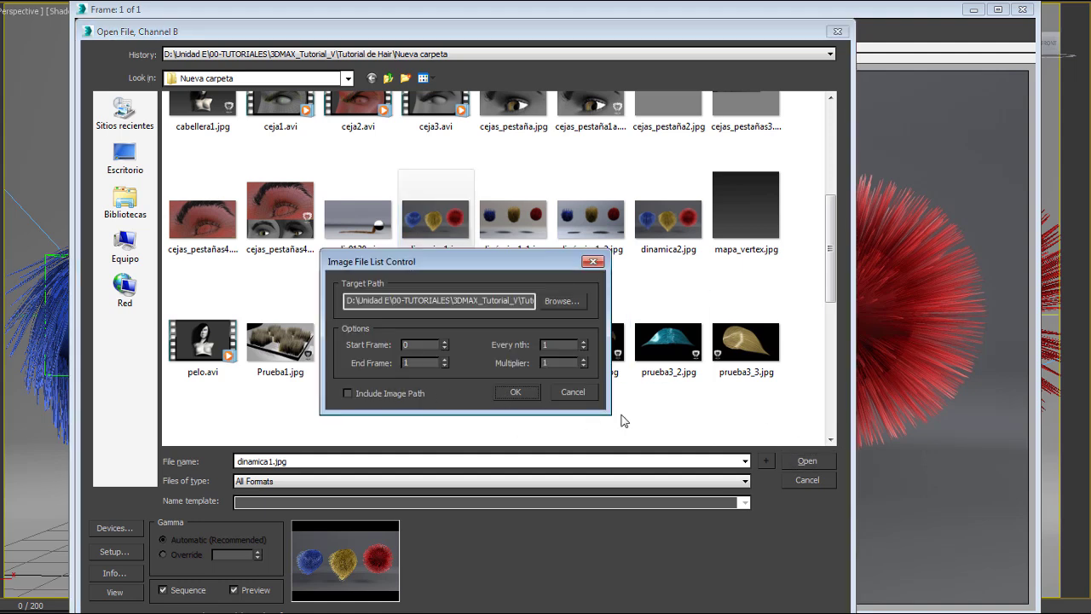
pyautogui.click(574, 393)
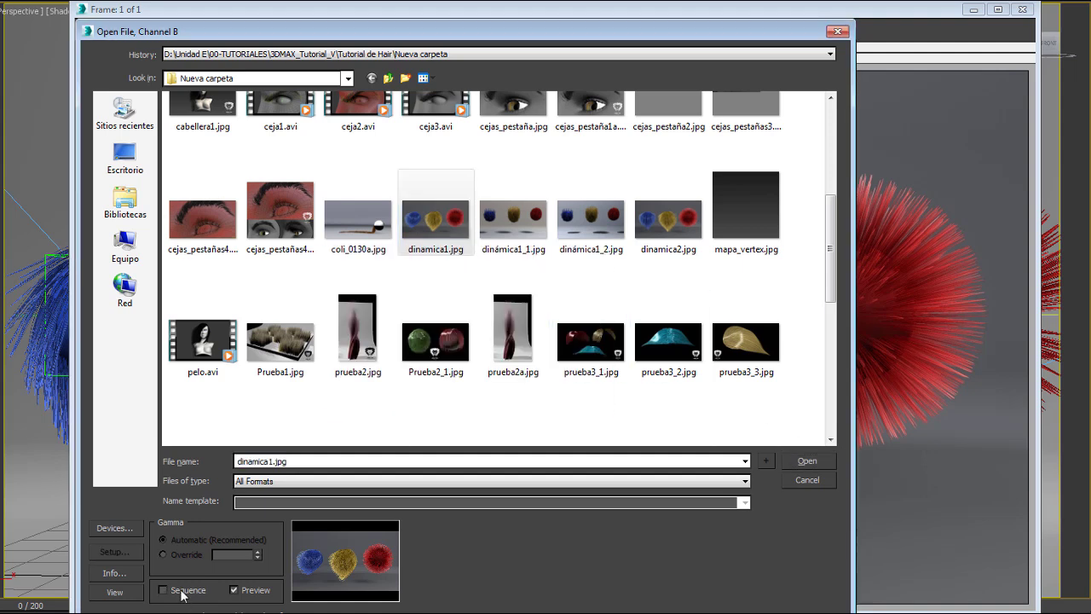
pyautogui.click(807, 461)
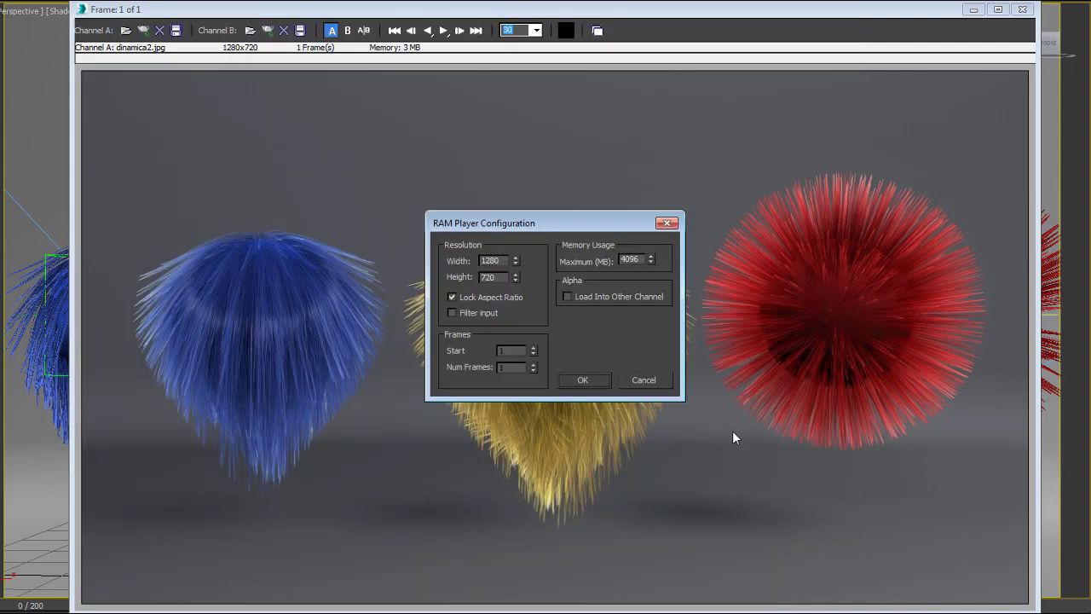
pyautogui.click(585, 380)
pyautogui.moveTo(552, 68); pyautogui.dragTo(952, 146)
pyautogui.moveTo(996, 143); pyautogui.dragTo(70, 192)
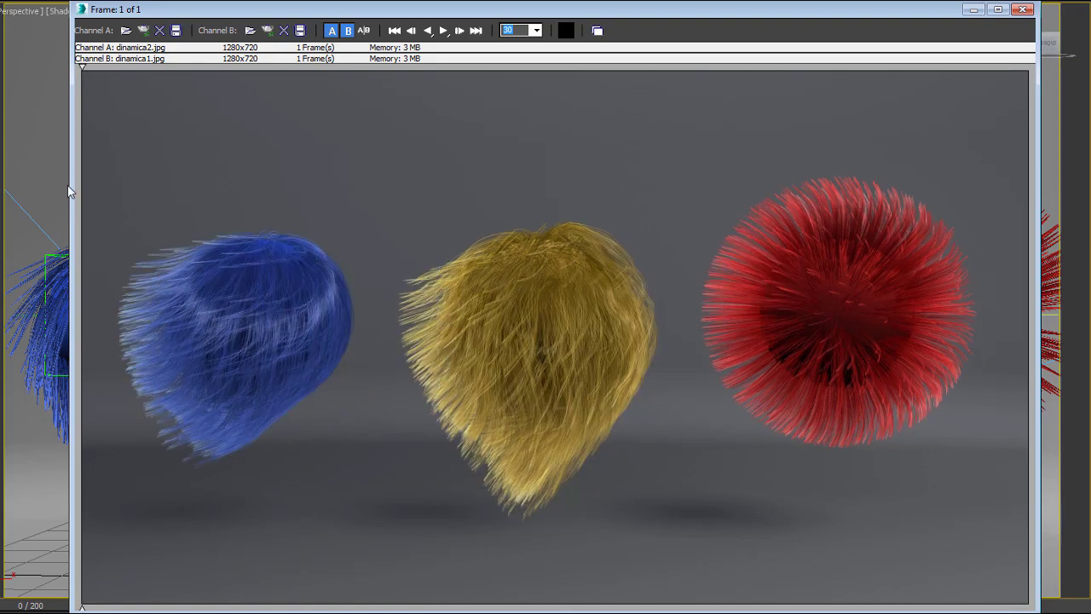
# - Replace the Channel A image with dinámica1_1.jpg and move the divider to show that render in full
pyautogui.click(126, 30)
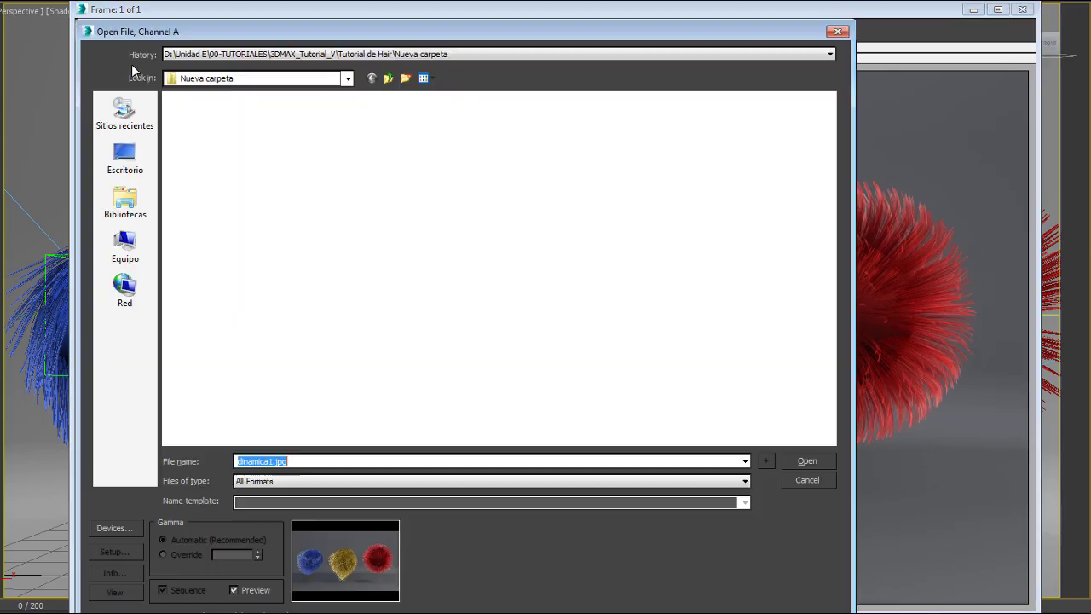
pyautogui.moveTo(827, 179); pyautogui.dragTo(855, 269)
pyautogui.click(527, 211)
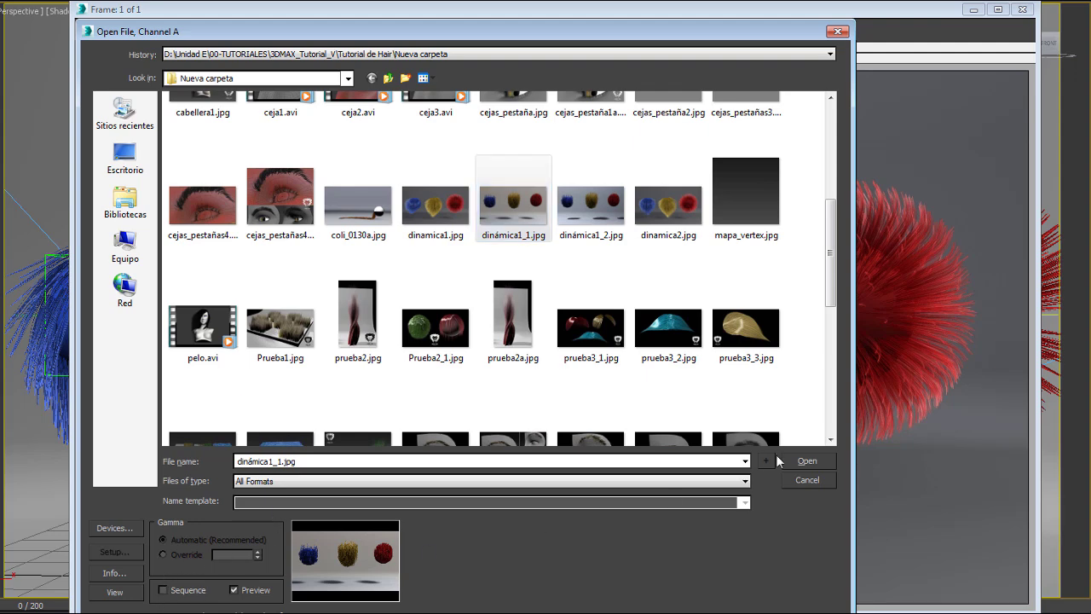
pyautogui.click(807, 463)
pyautogui.click(582, 380)
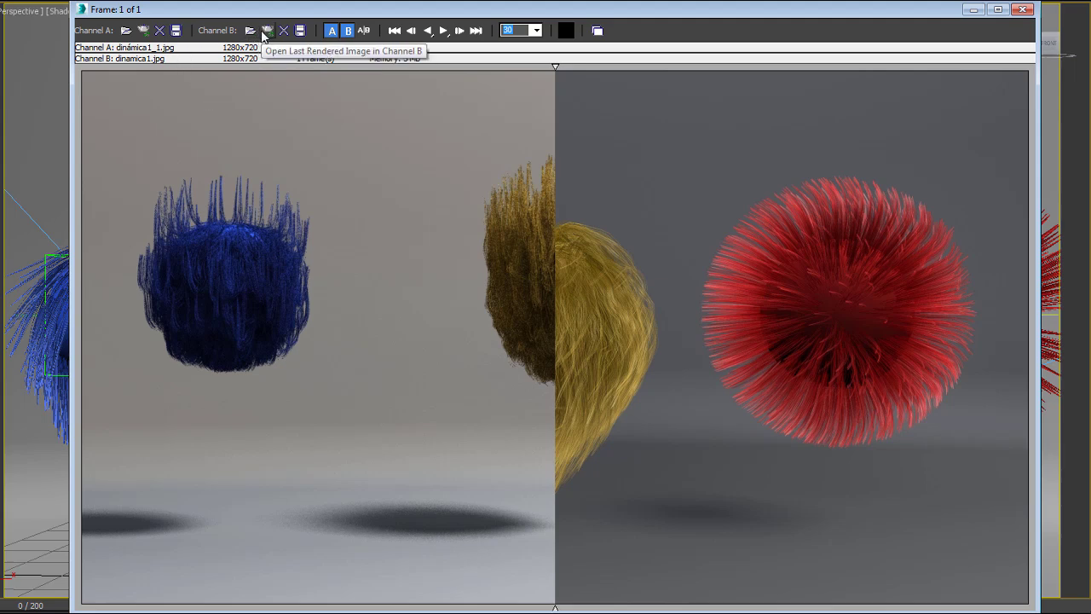
pyautogui.moveTo(555, 66); pyautogui.dragTo(1033, 178)
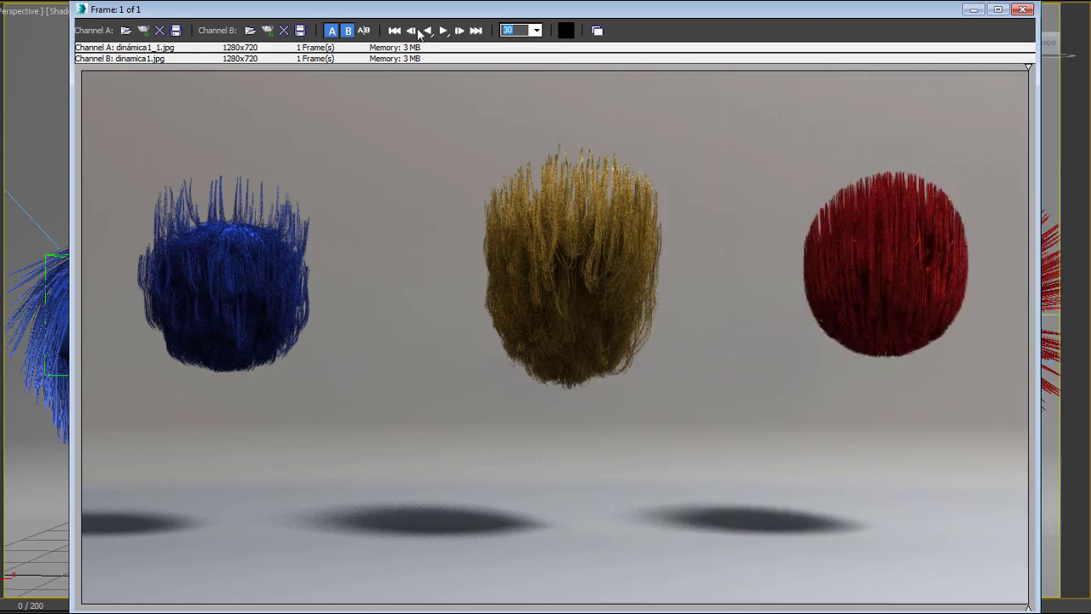
# - Replace the Channel B image with dinámica1_2.jpg, loaded as a single image at 1280 x 720
pyautogui.click(250, 30)
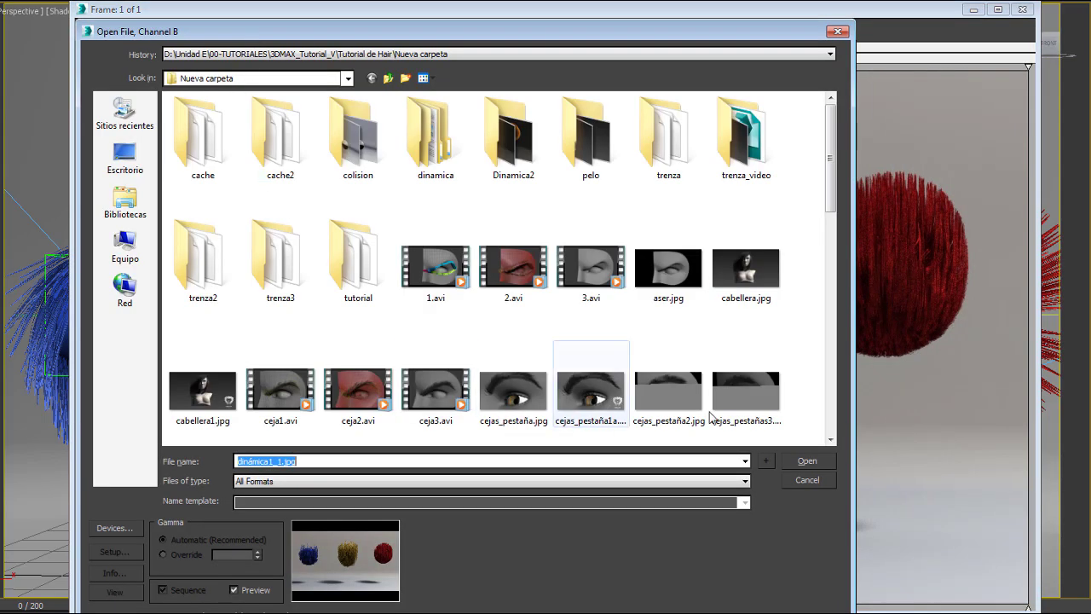
pyautogui.moveTo(835, 183); pyautogui.dragTo(835, 266)
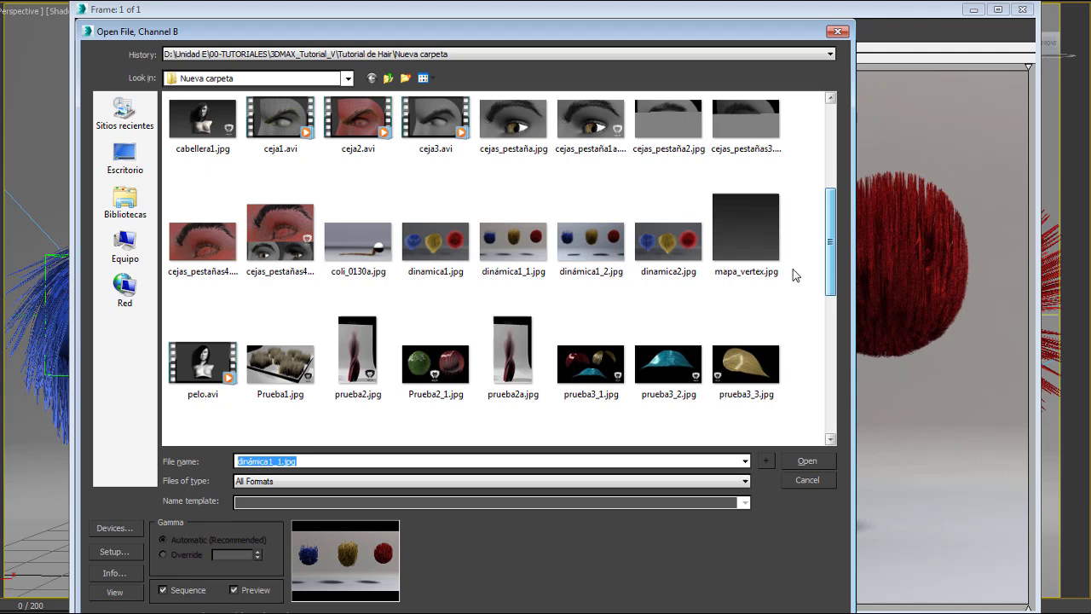
pyautogui.click(597, 243)
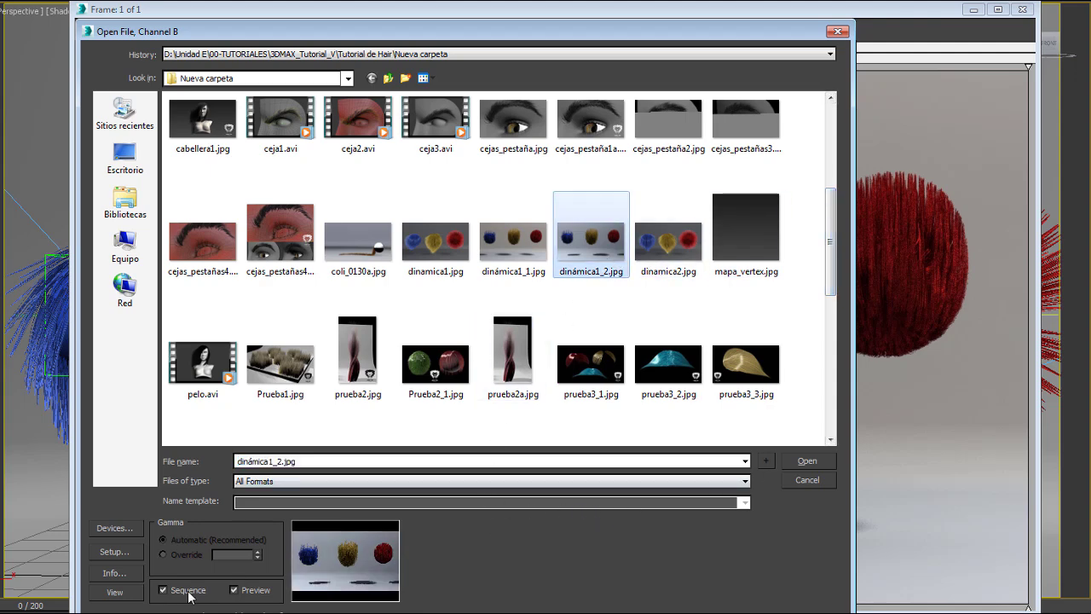
pyautogui.click(794, 461)
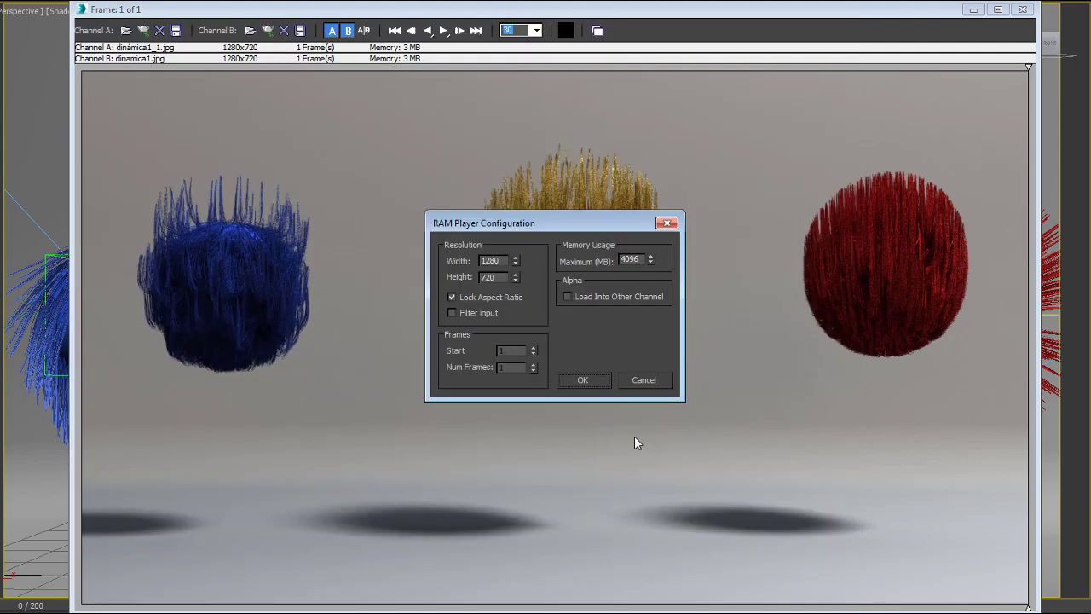
pyautogui.click(583, 380)
# - Compare the lighting and shadows of dinámica1_1.jpg and dinámica1_2.jpg by sweeping the divider until Channel B fills the frame
pyautogui.moveTo(553, 69); pyautogui.dragTo(115, 69)
pyautogui.moveTo(198, 103); pyautogui.dragTo(68, 205)
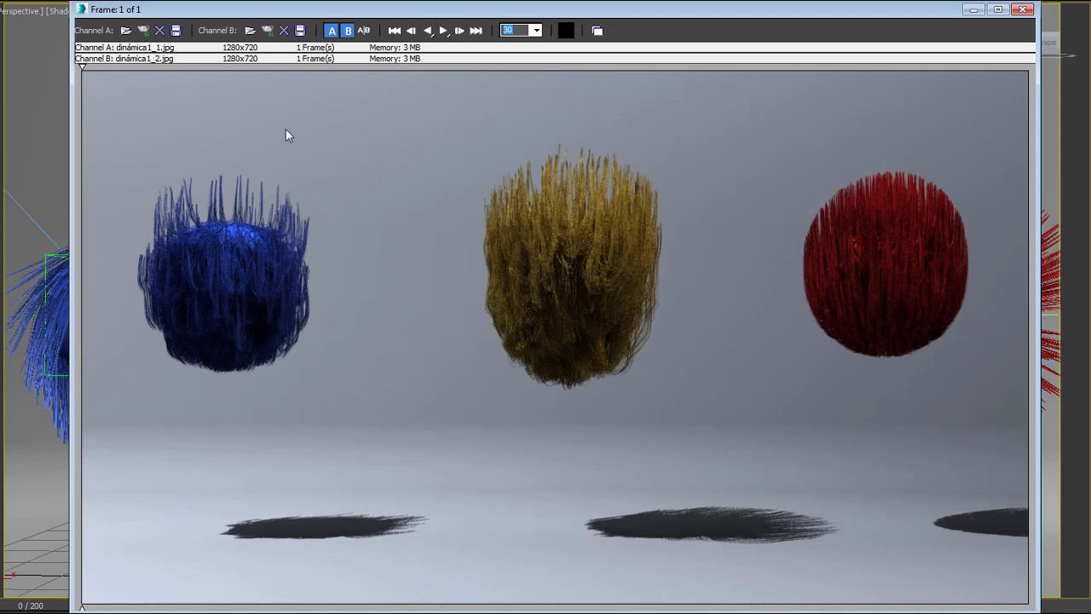
pyautogui.moveTo(82, 73); pyautogui.dragTo(74, 295)
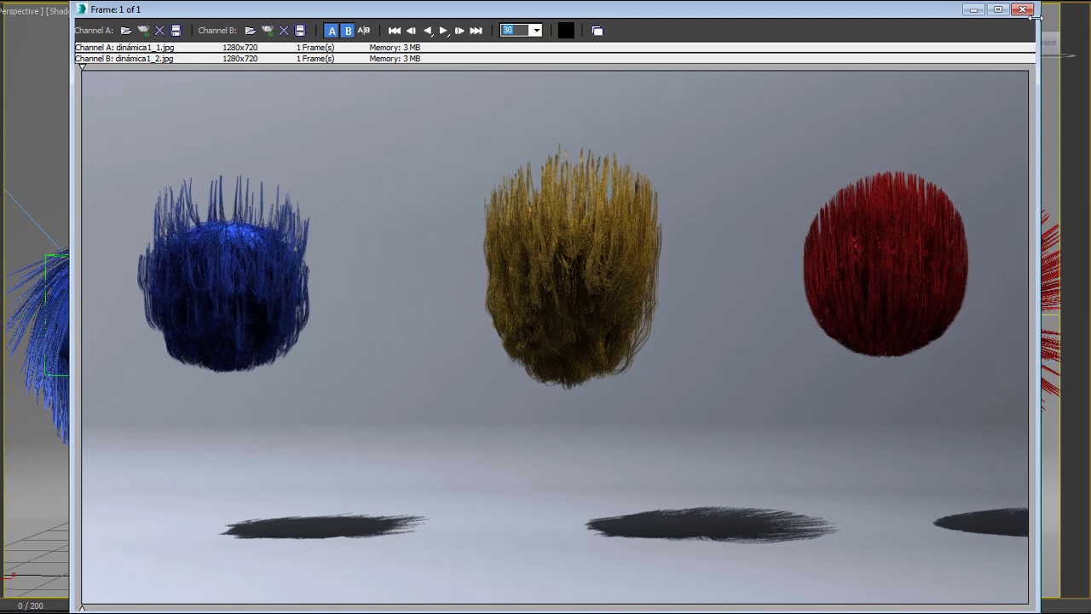